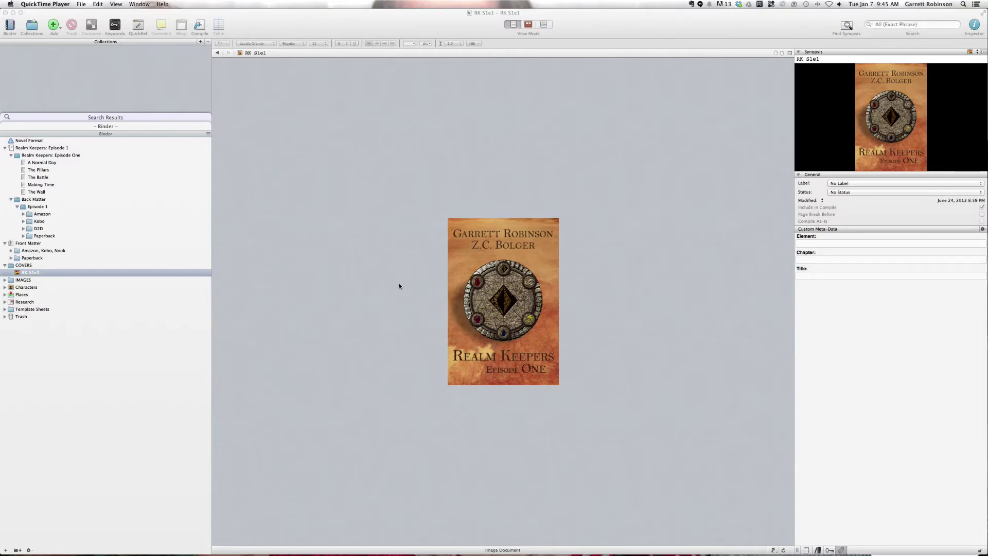
Bring the Scrivener project forward and open the chapter The Wall in the editor
click(335, 285)
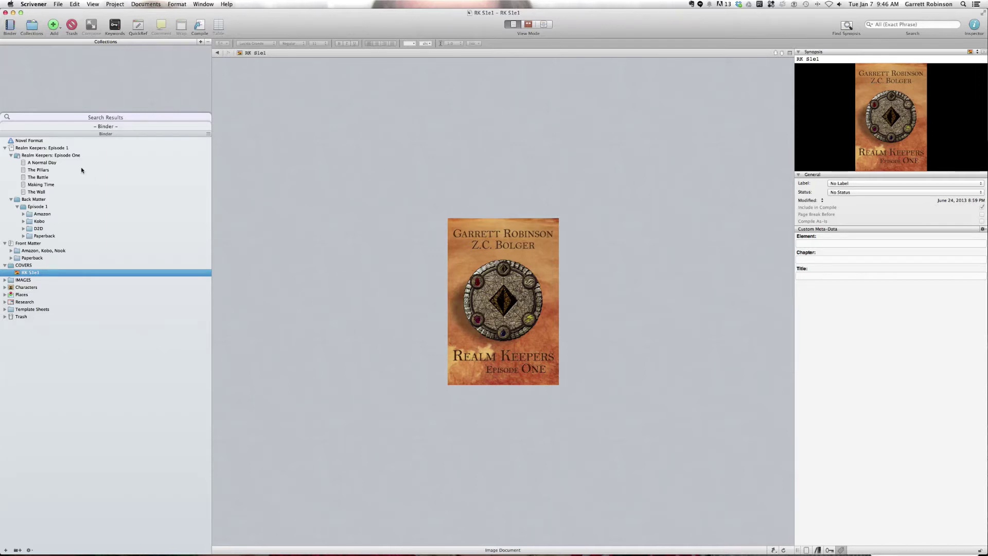
click(37, 191)
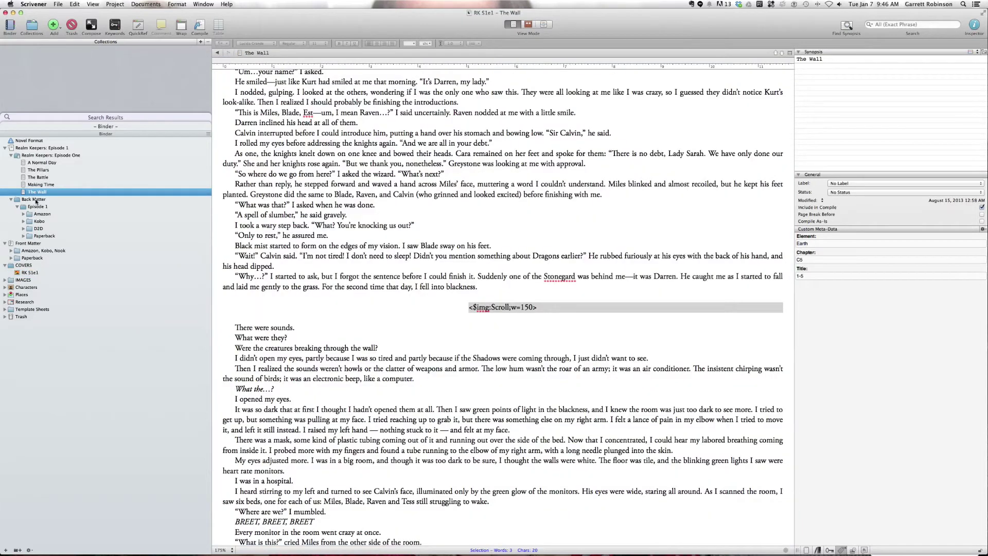
Step through the Episode One chapters, from A Normal Day to The Wall
key(super+bracketleft)
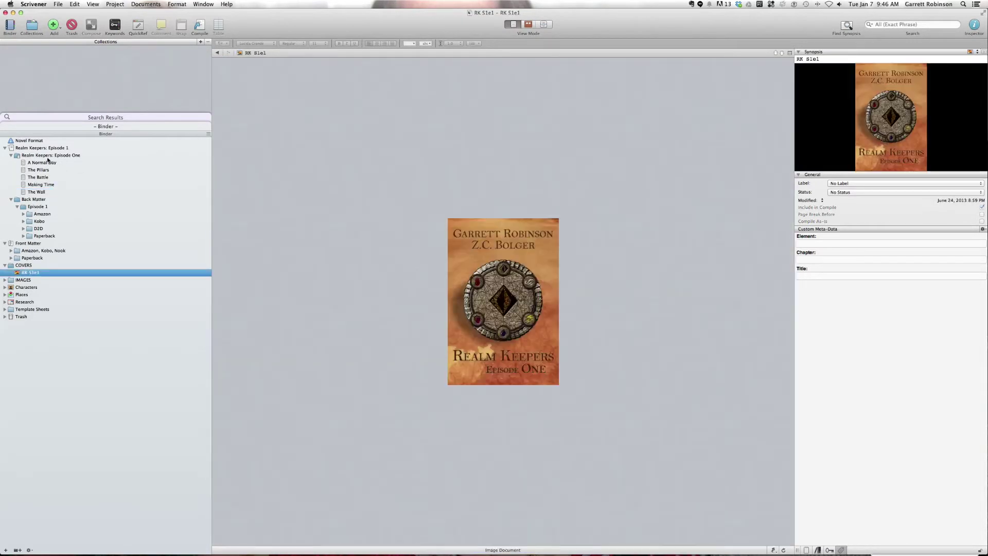
click(46, 162)
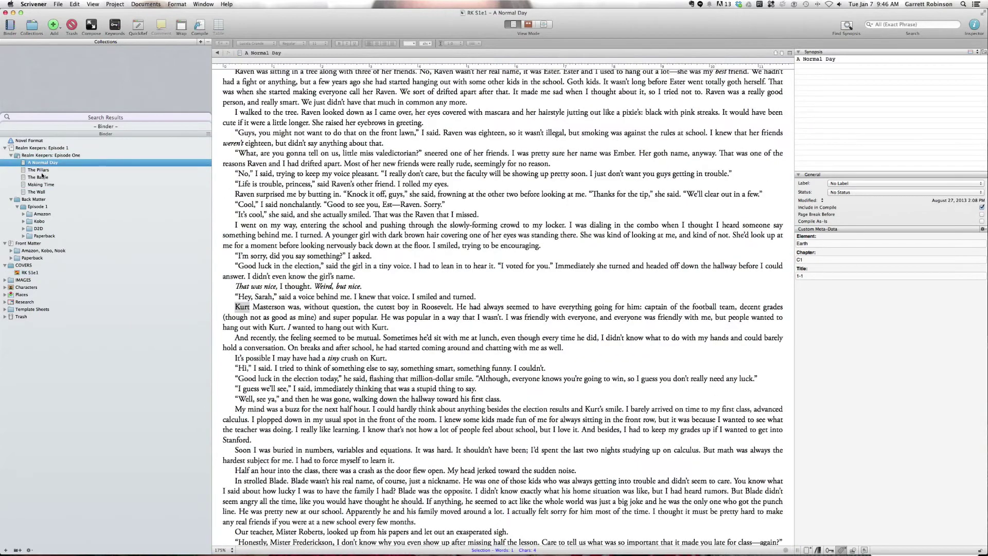
click(42, 171)
click(41, 178)
click(40, 185)
click(41, 192)
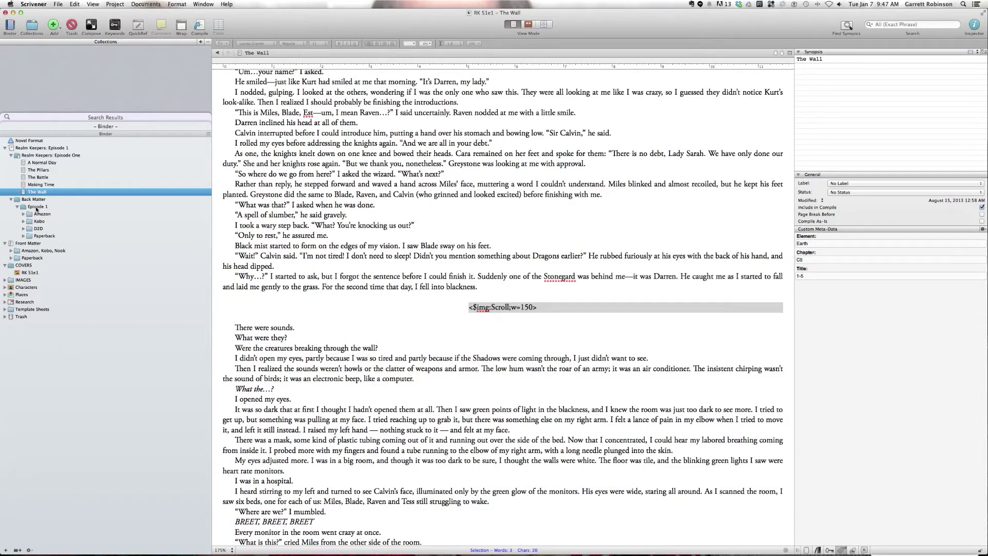
Review the Amazon, Kobo and D2D back matter for Episode 1, finishing on Paperback
click(39, 216)
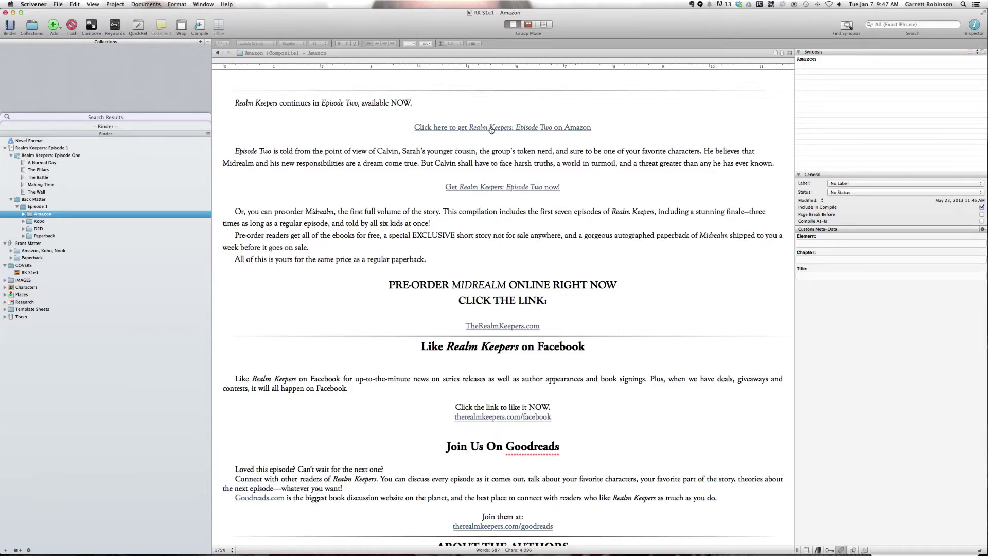
key(Down)
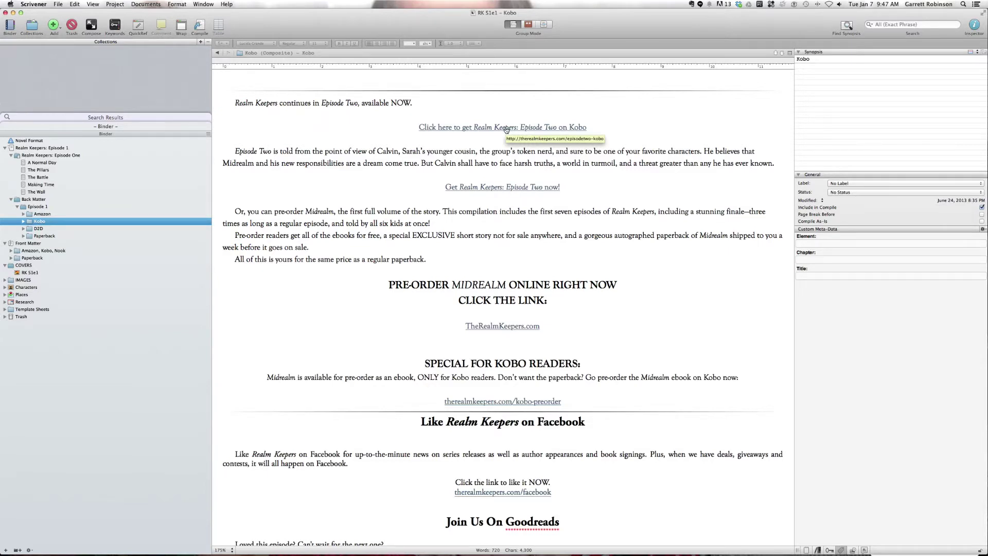
click(46, 213)
click(45, 221)
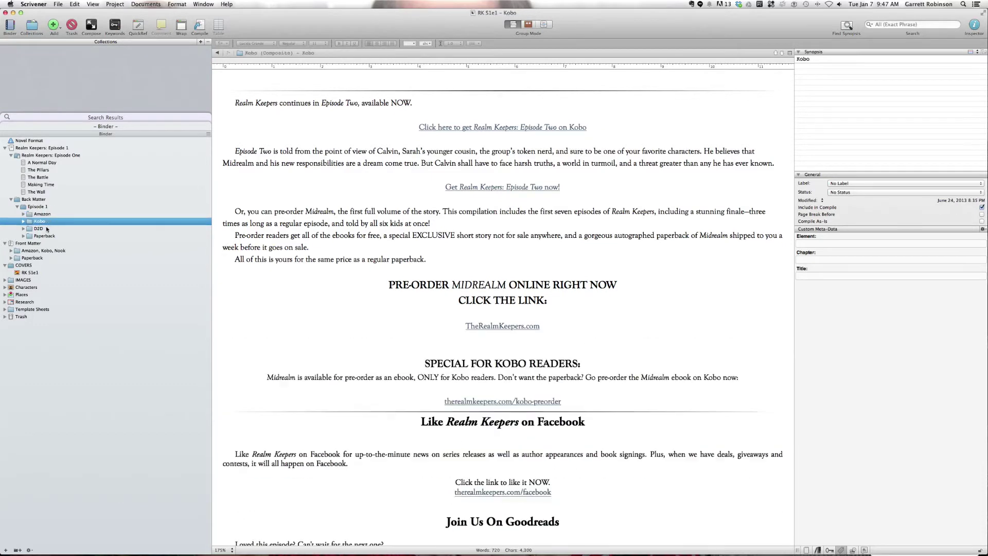
click(44, 229)
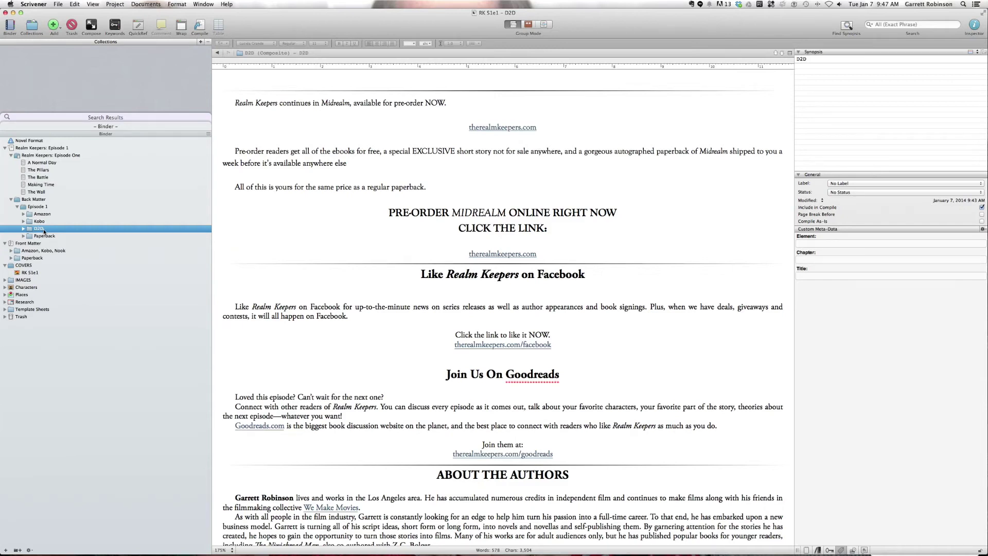
click(48, 236)
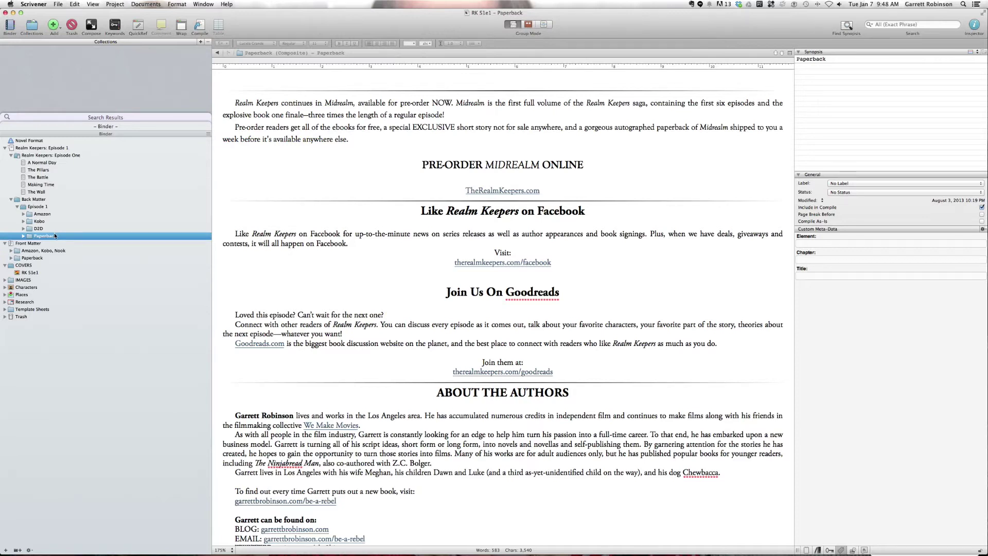
Exclude the Paperback back matter from compile
click(273, 221)
click(33, 29)
click(33, 29)
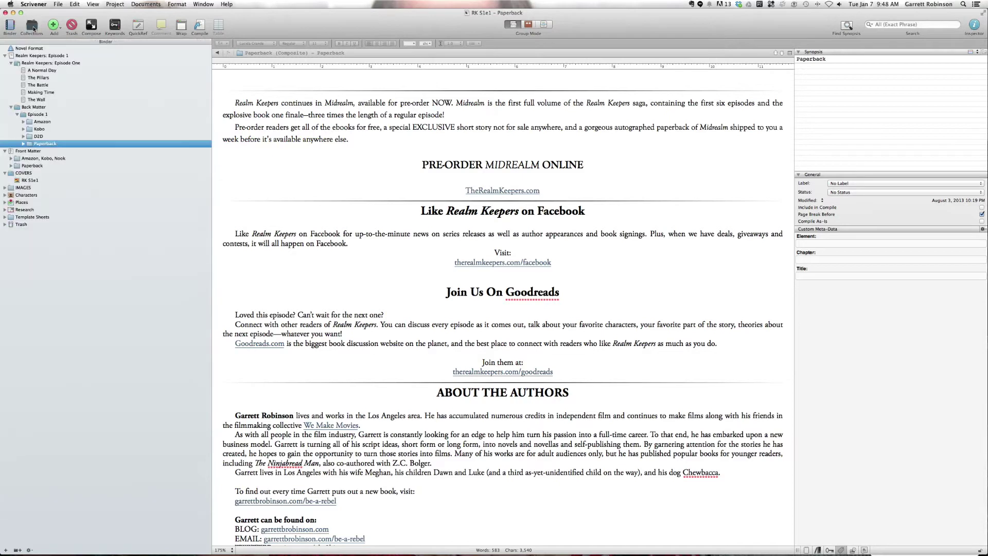
Create an empty KINDLE collection, removing Paperback from it
click(200, 44)
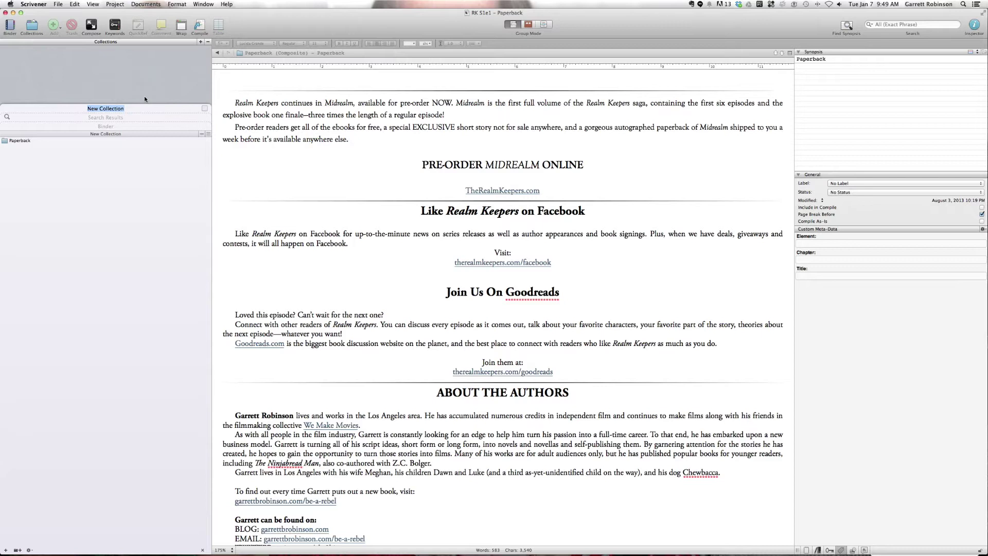
text(KINDLE)
key(Return)
click(18, 141)
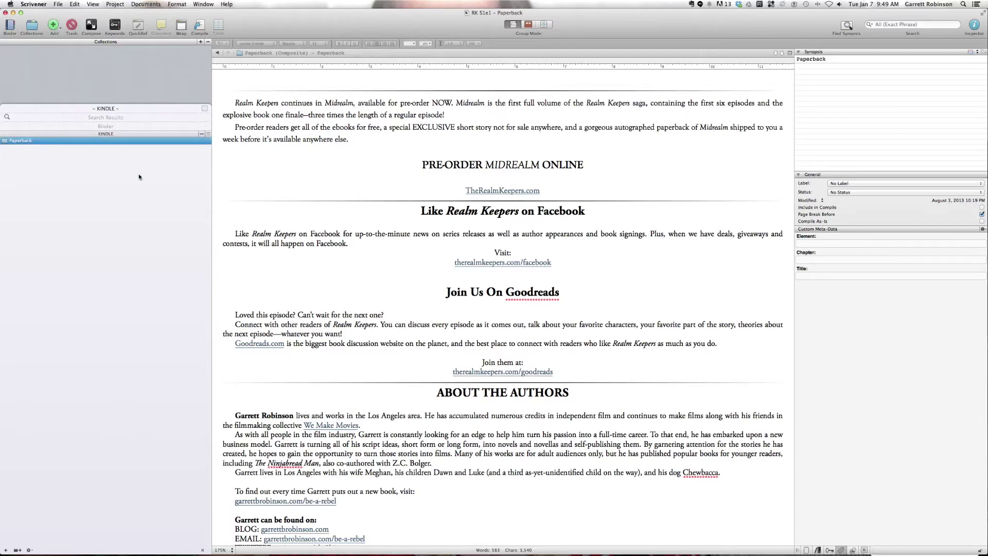
click(201, 135)
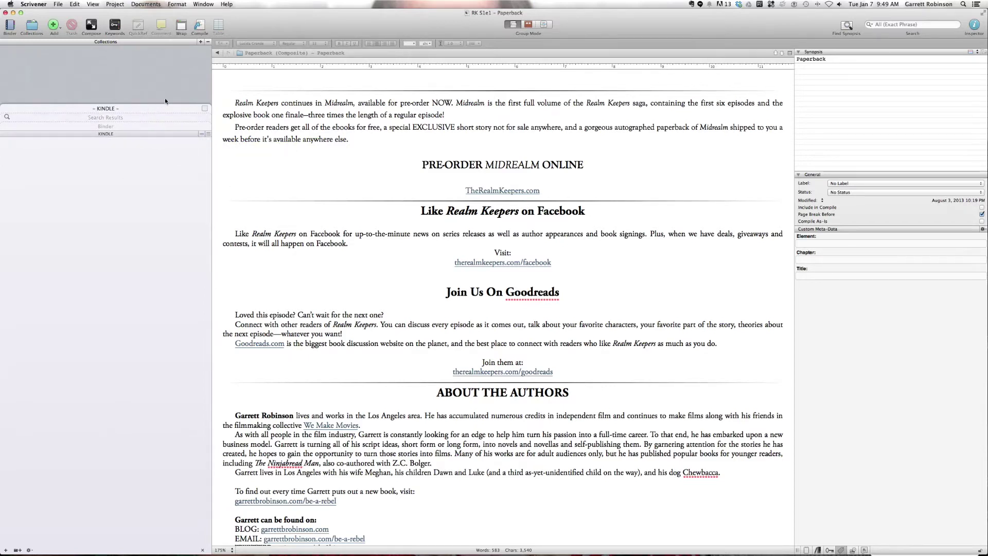
Add KOBO, D2D and PAPERBACK collections and move Search Results to the top
click(200, 43)
text(KOBO)
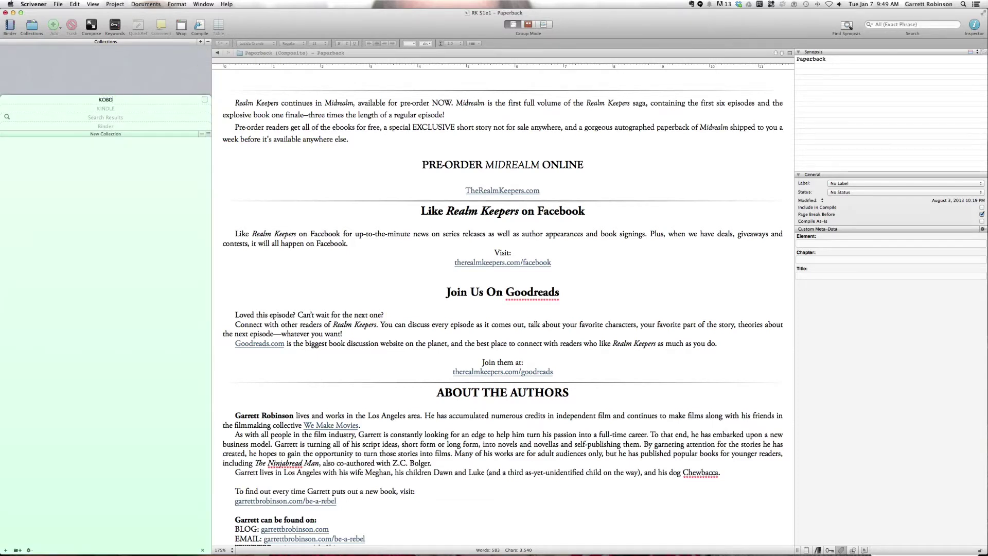
key(Return)
click(201, 44)
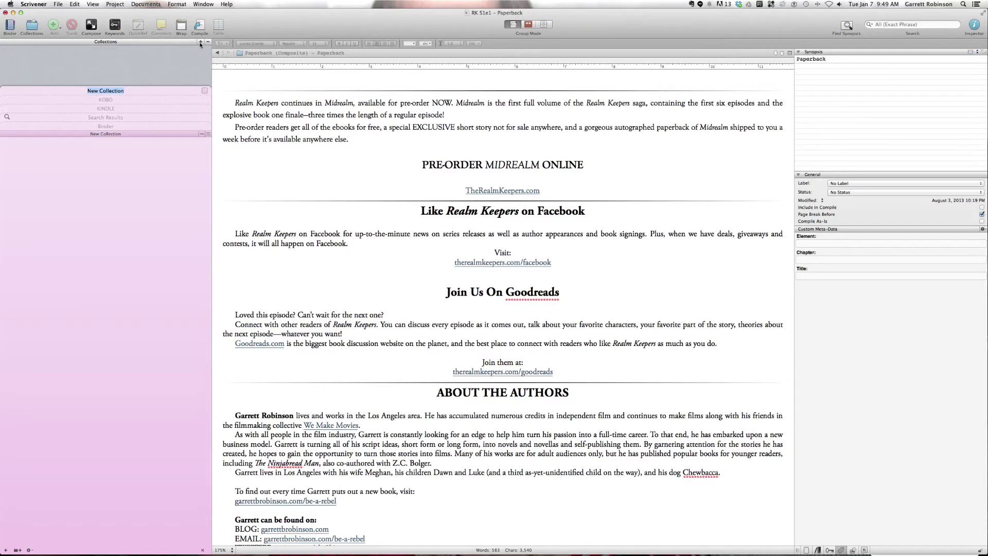
text(D2D)
key(Return)
click(201, 42)
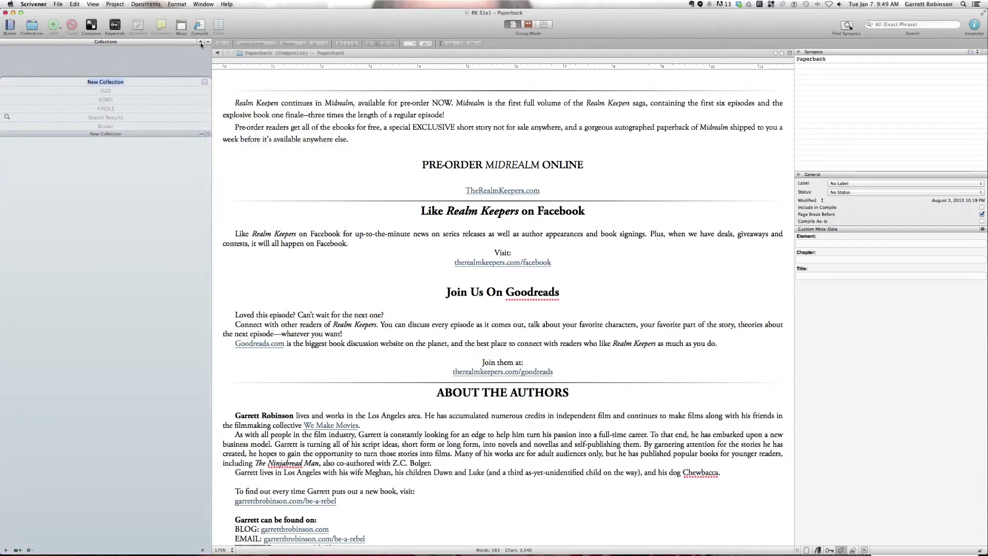
text(PAPERBACK)
key(Return)
drag(131, 117, 130, 77)
click(124, 126)
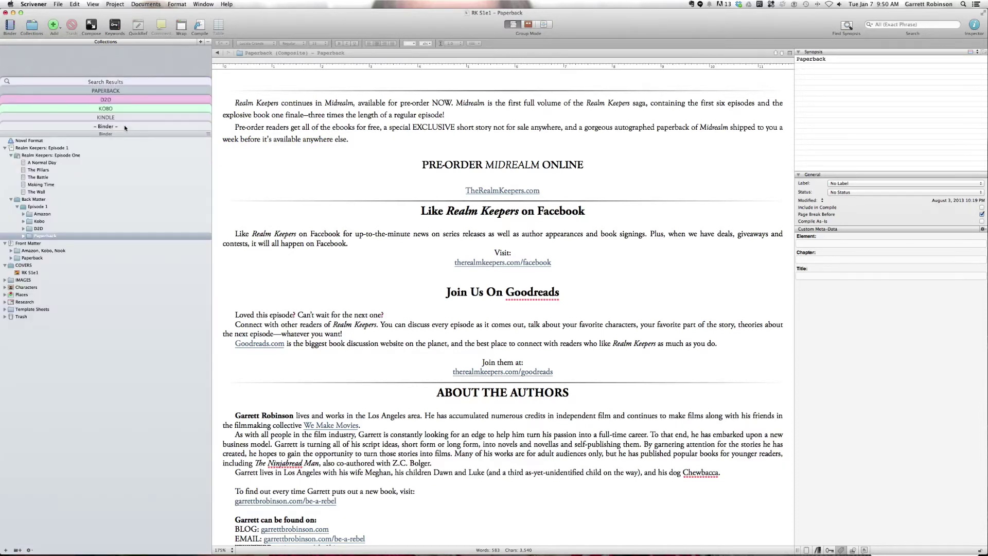
Add Realm Keepers: Episode One and its chapters through The Wall to the store collections
click(52, 156)
shift+click(49, 192)
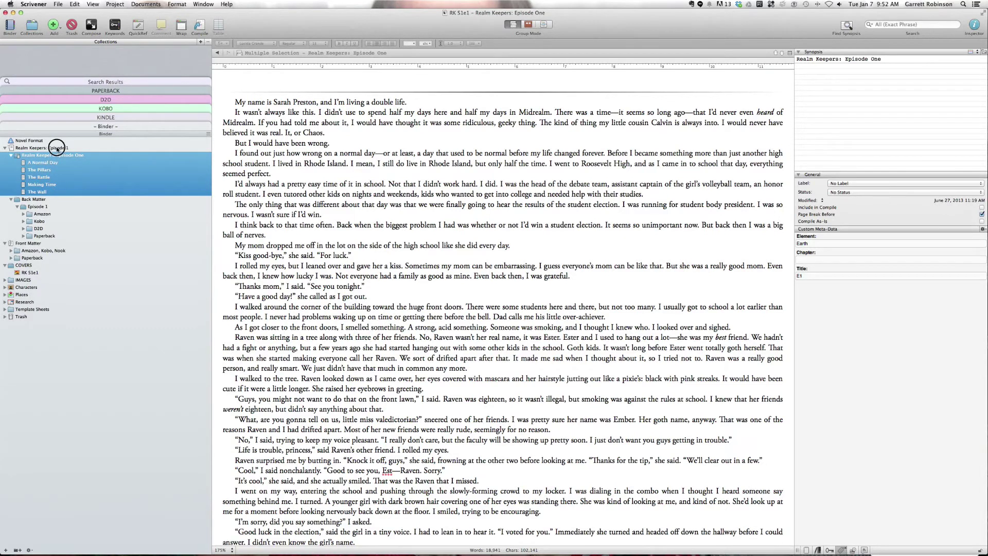
click(47, 155)
shift+click(47, 187)
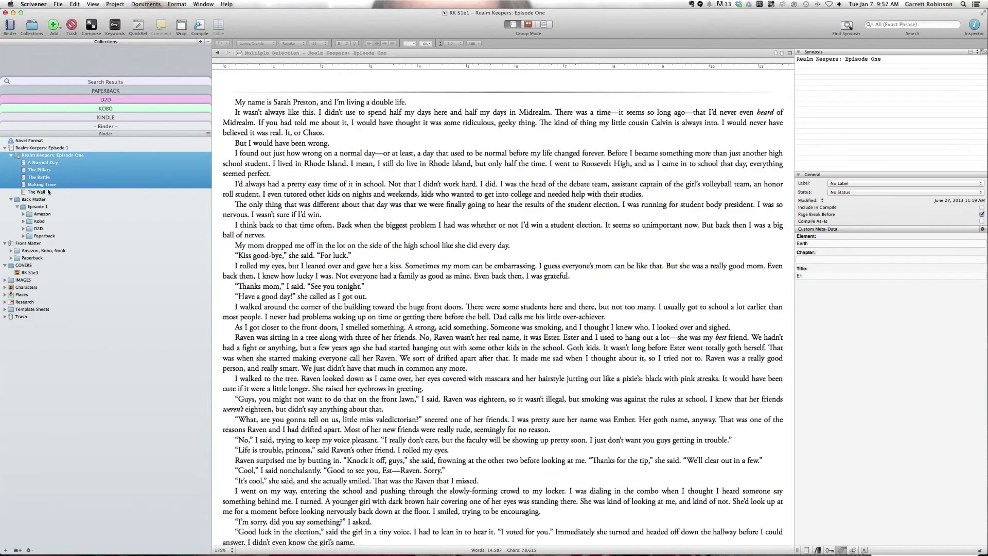
shift+click(47, 190)
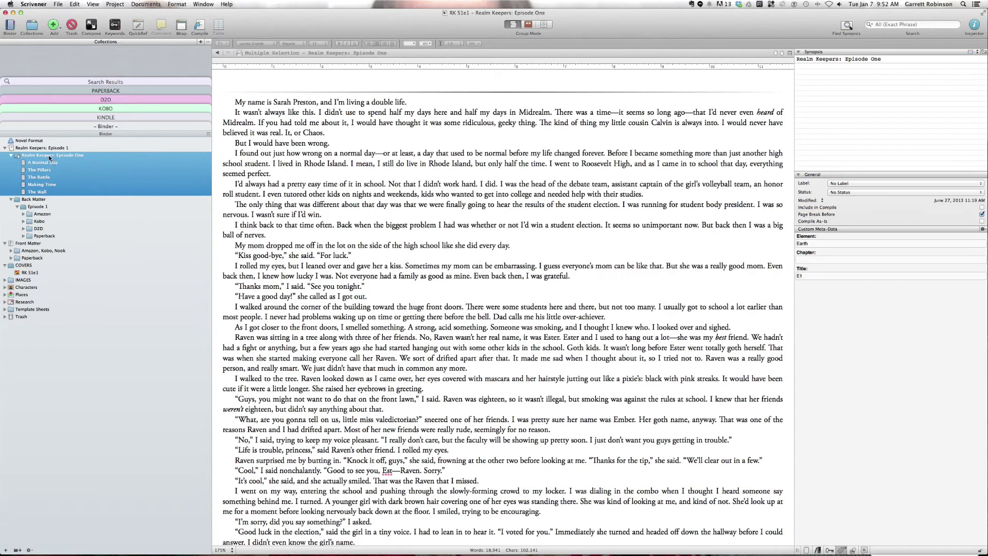
drag(48, 156, 67, 101)
drag(50, 157, 67, 87)
Check the KOBO and PAPERBACK collection contents, then return to the full binder
click(75, 109)
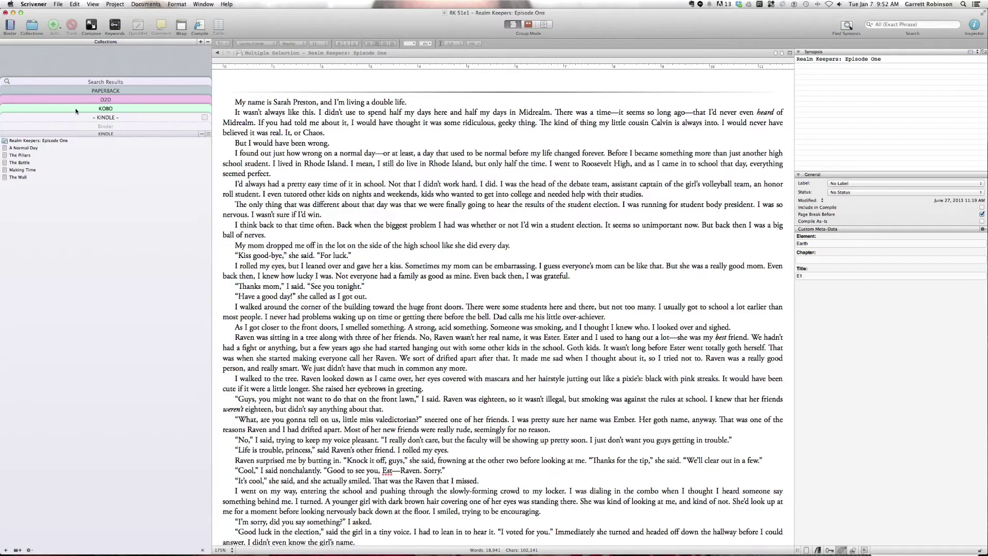
click(75, 95)
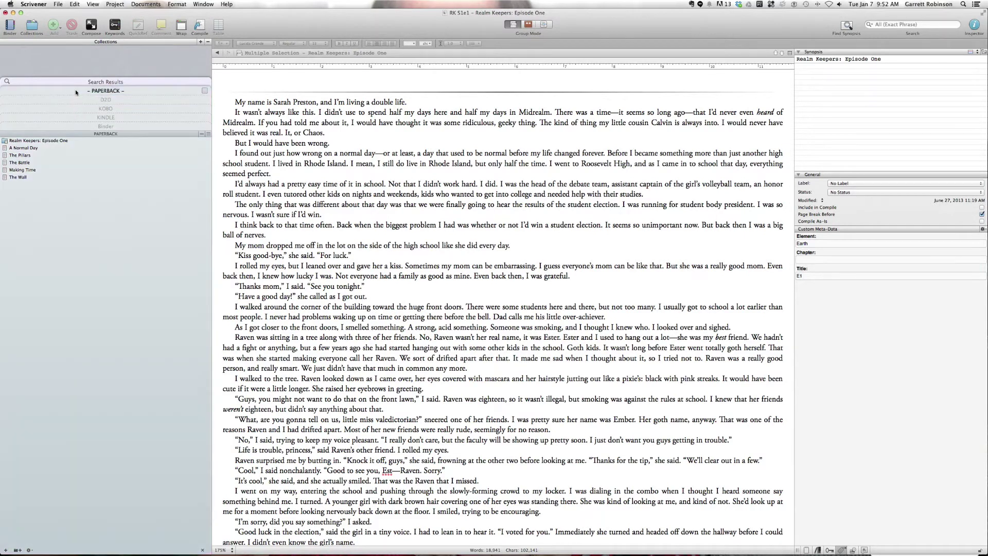
click(79, 126)
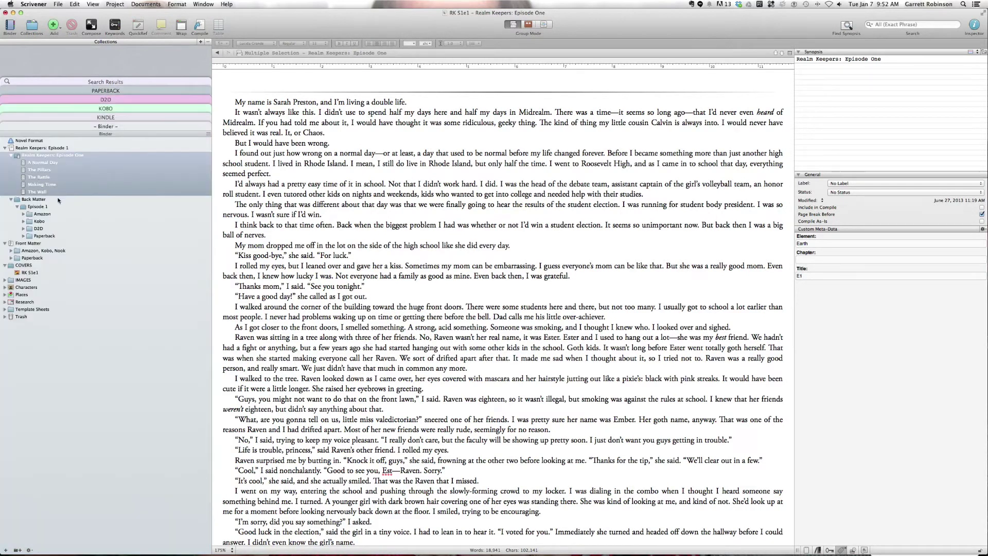
Expand the Amazon, Kobo, D2D and Paperback back-matter folders and compare their documents
click(23, 236)
click(23, 228)
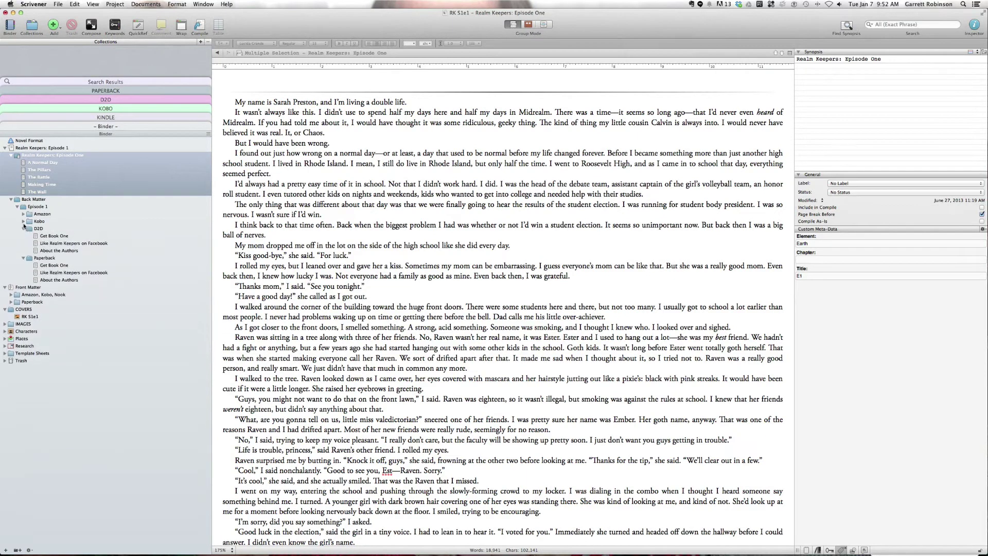
click(23, 221)
click(23, 214)
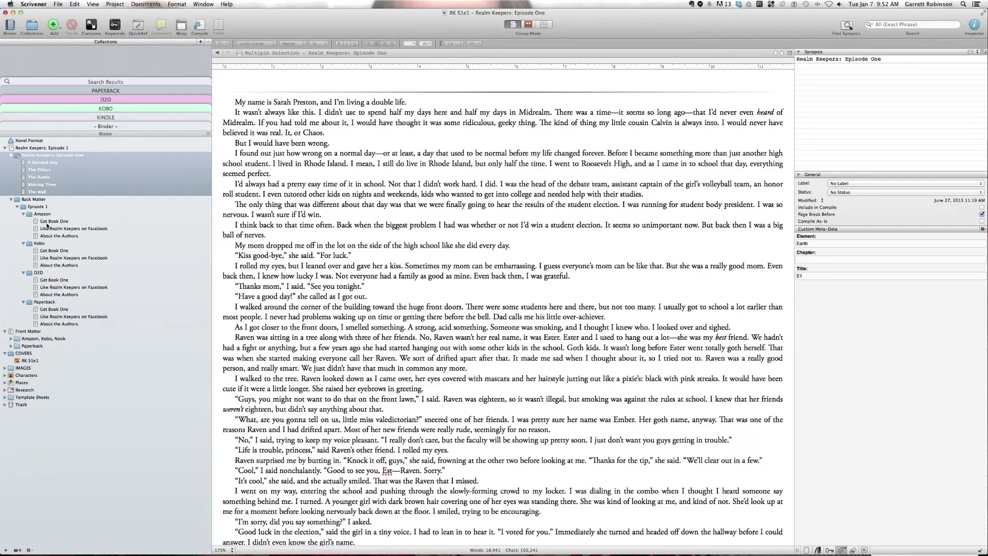
click(46, 223)
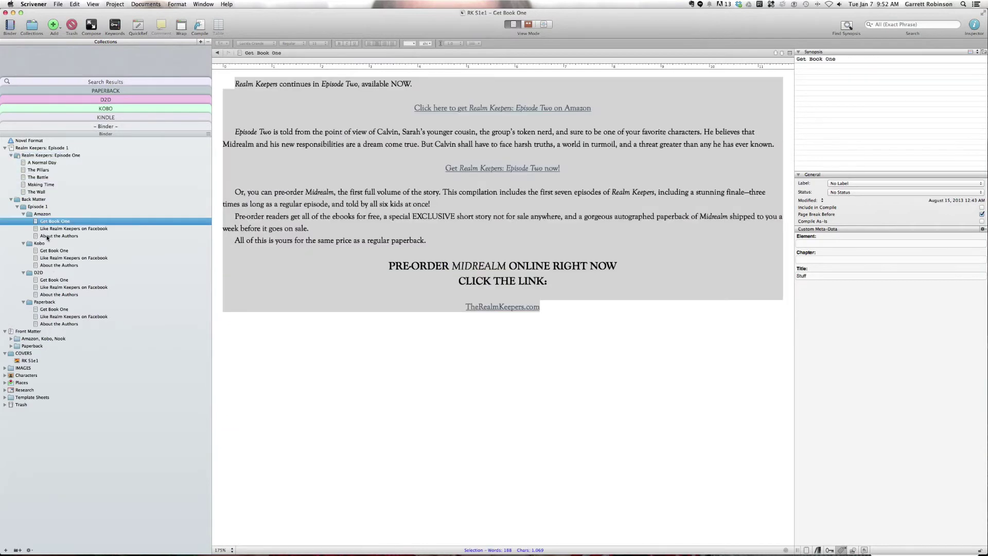
shift+click(47, 236)
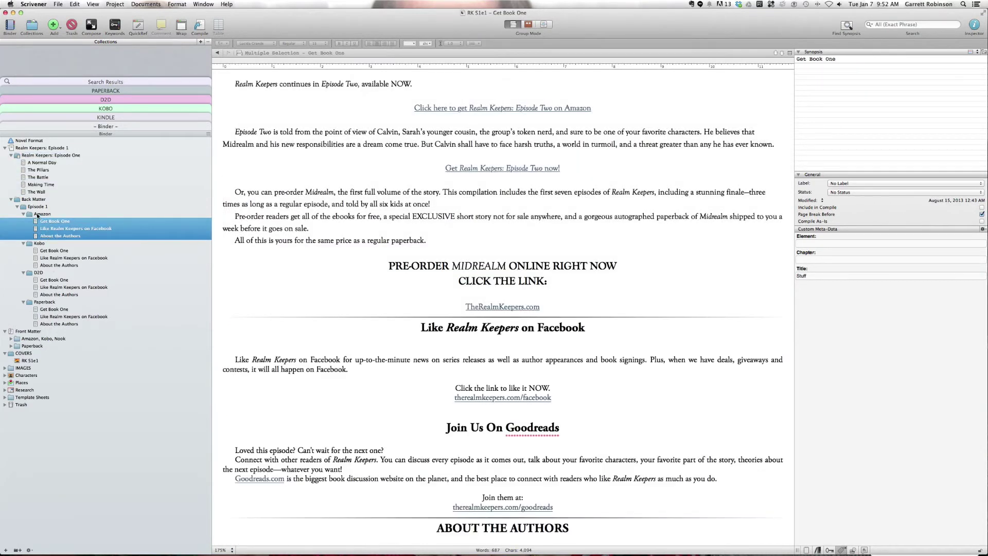
click(36, 244)
click(37, 214)
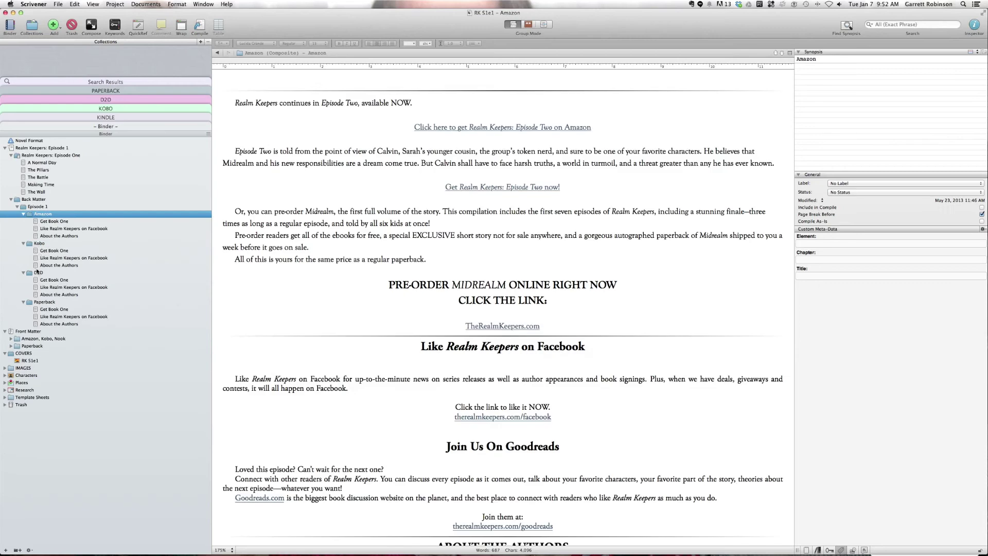
click(39, 272)
Add the three Amazon back-matter documents to KINDLE and the Kobo ones to KOBO
click(43, 222)
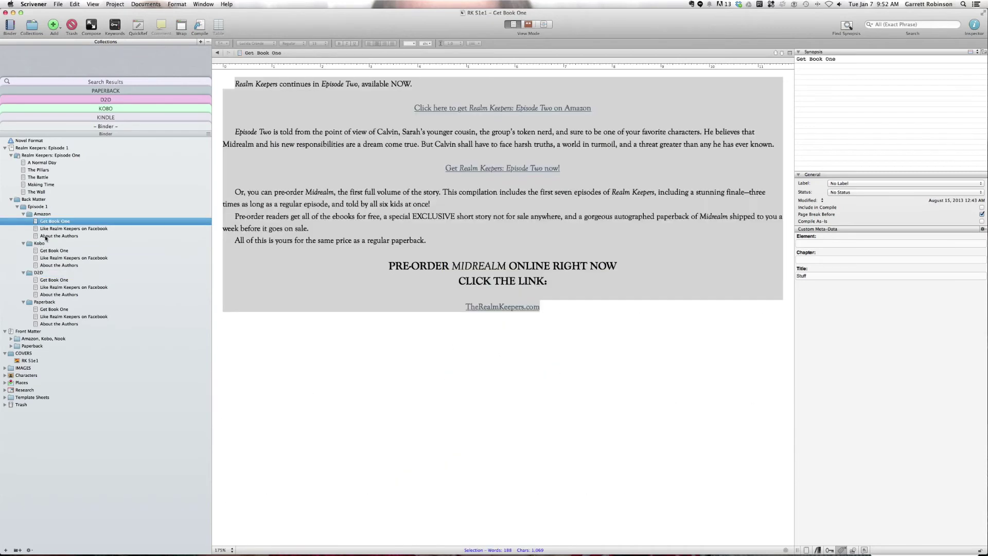
key(shift+Down)
key(shift+Down)
drag(35, 221, 108, 118)
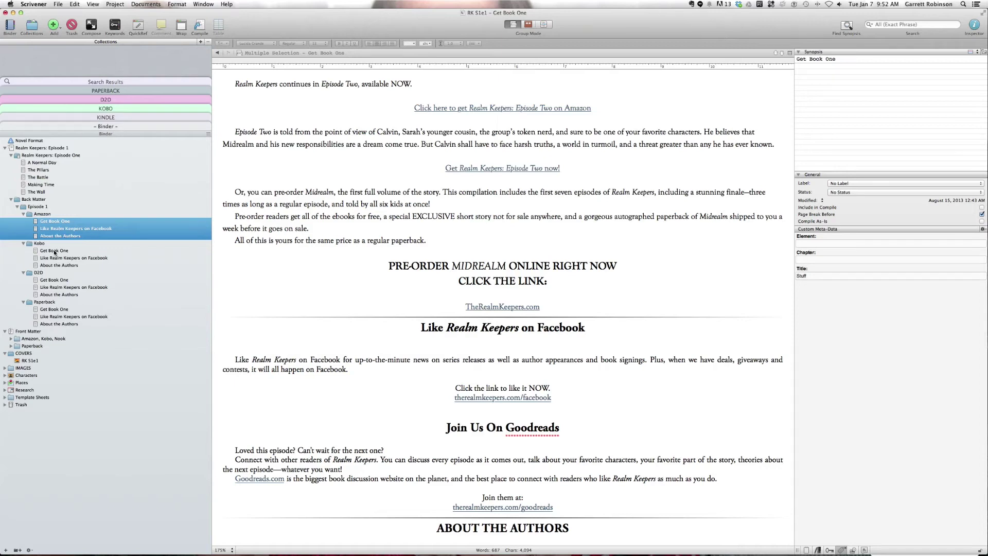
click(54, 251)
key(shift+Down)
key(shift+Down)
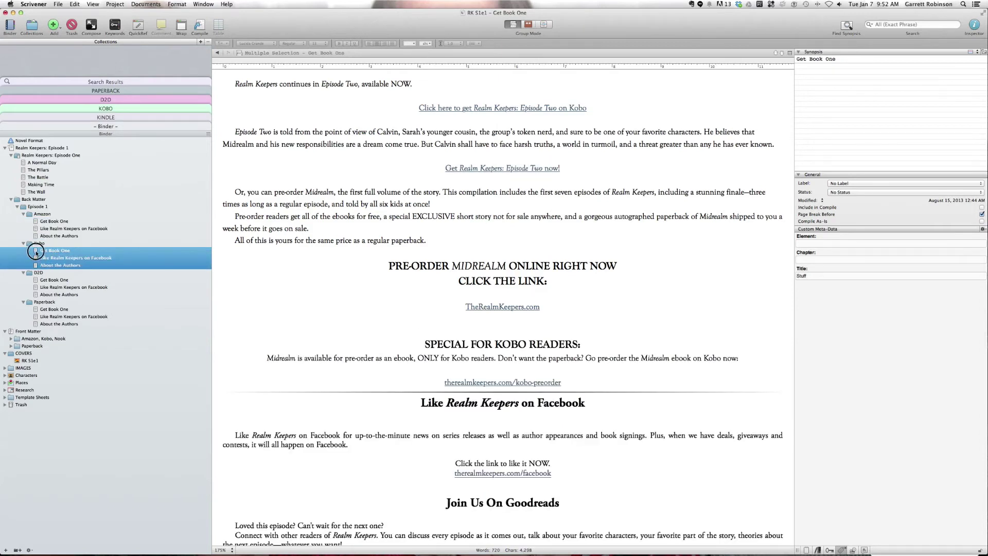
drag(36, 253, 106, 109)
Add the D2D back matter to D2D and the Paperback back matter to PAPERBACK
click(55, 280)
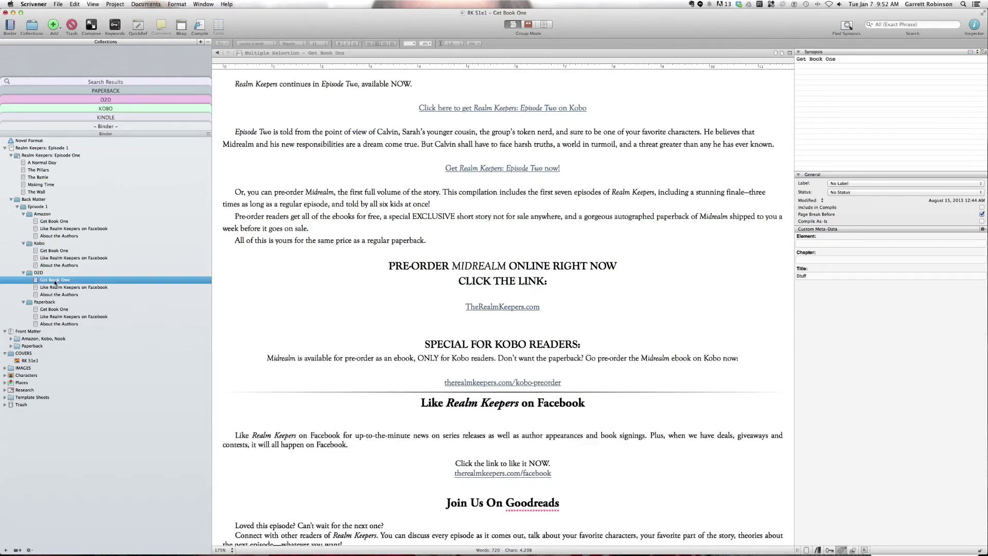
key(shift+Down)
key(shift+Down)
drag(39, 285, 121, 101)
click(57, 309)
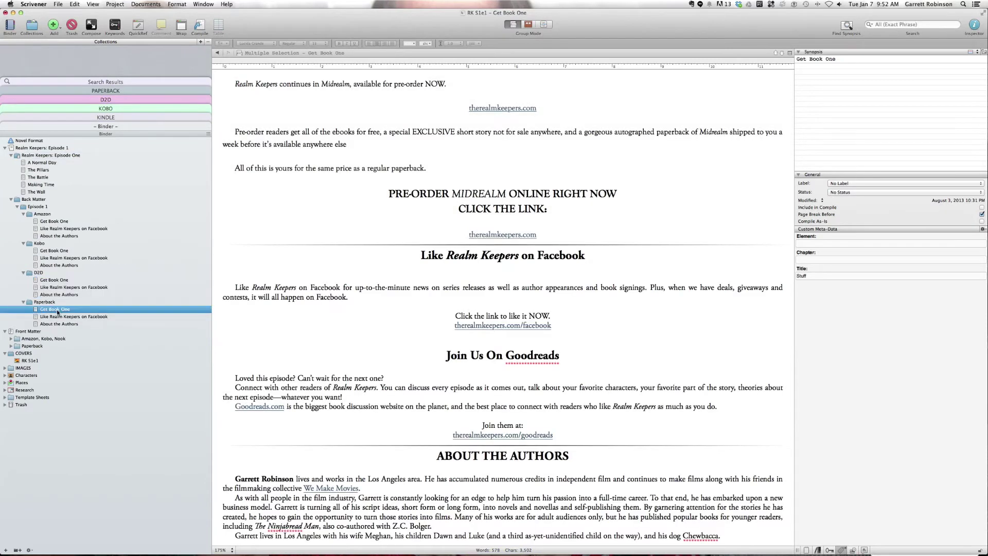
shift+click(59, 323)
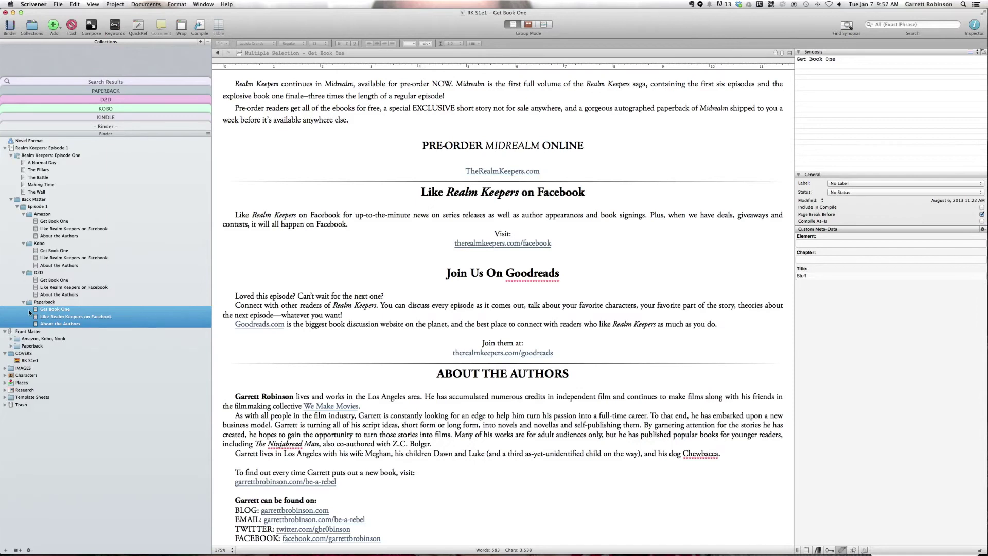
drag(36, 308, 79, 93)
Review the KINDLE, KOBO, D2D and PAPERBACK collection contents
click(86, 119)
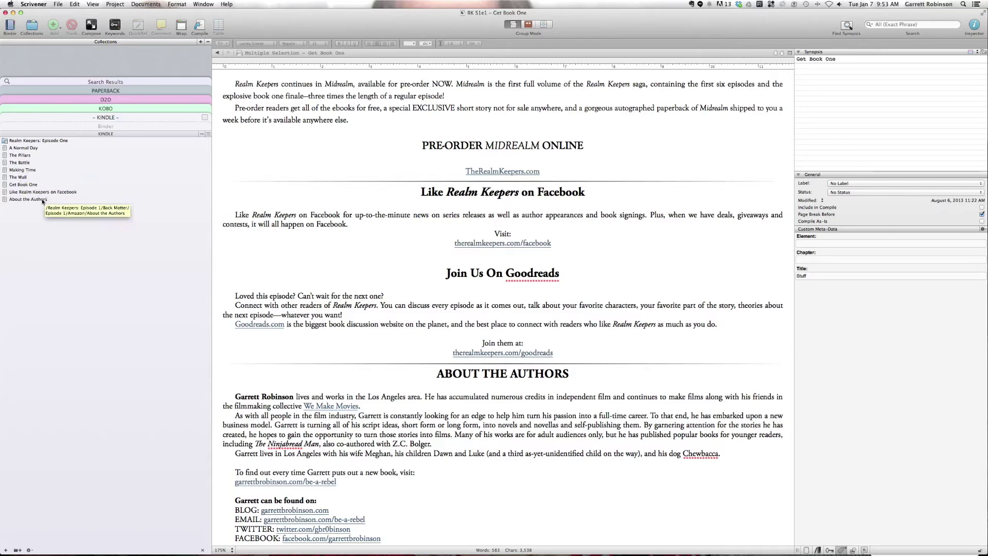
click(107, 108)
click(107, 100)
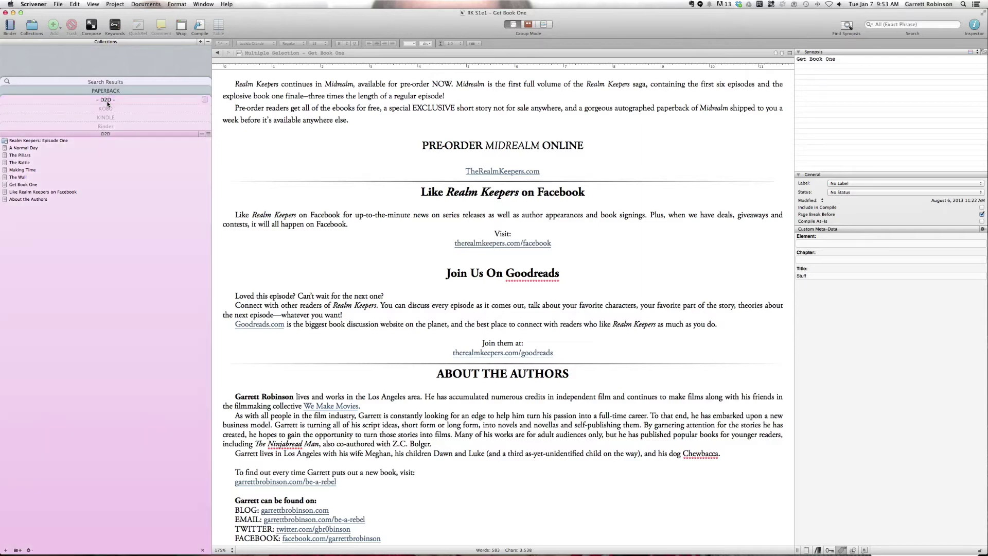
click(106, 91)
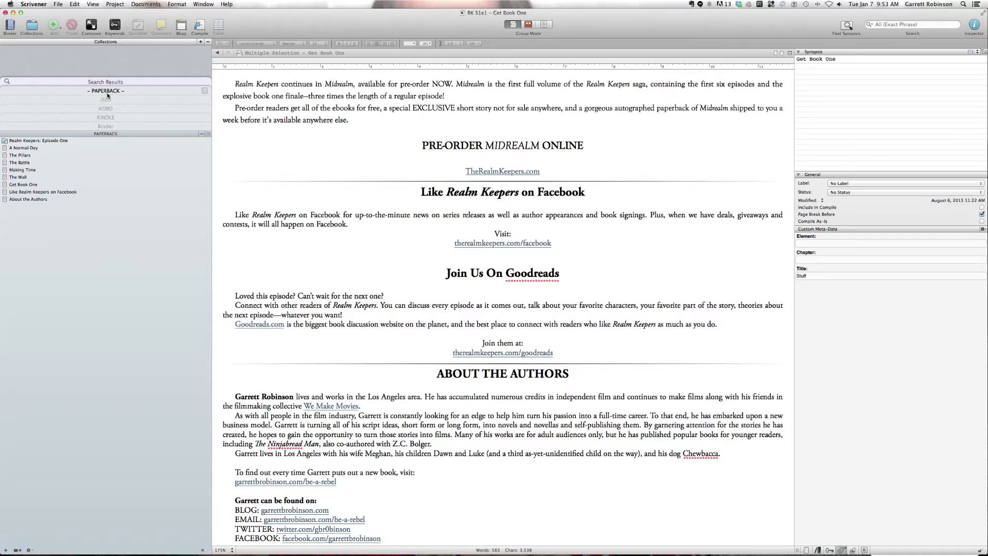
Open Compile with Cmd+Opt+E and choose the KINDLE – Realm Keepers format for .mobi output
key(alt+super+e)
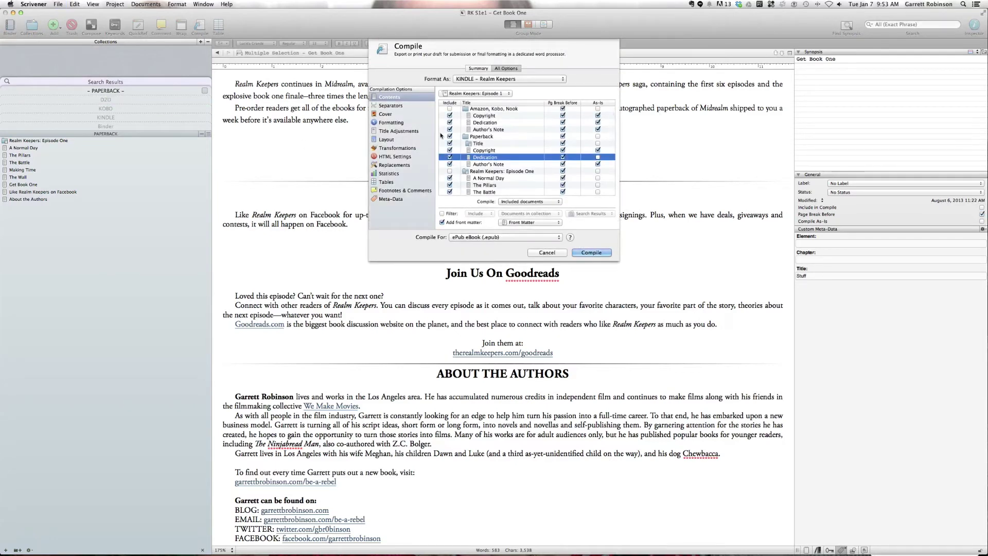
click(477, 78)
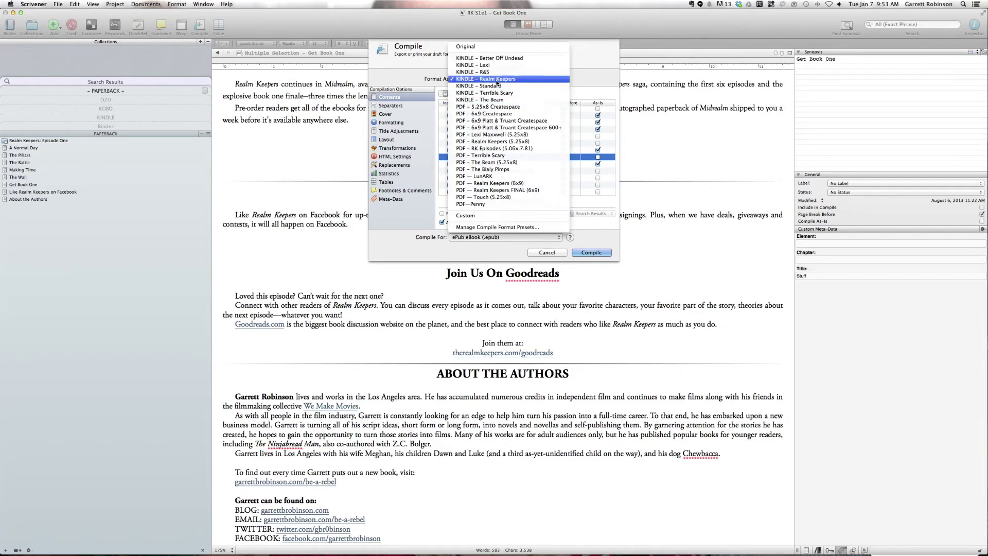
click(497, 79)
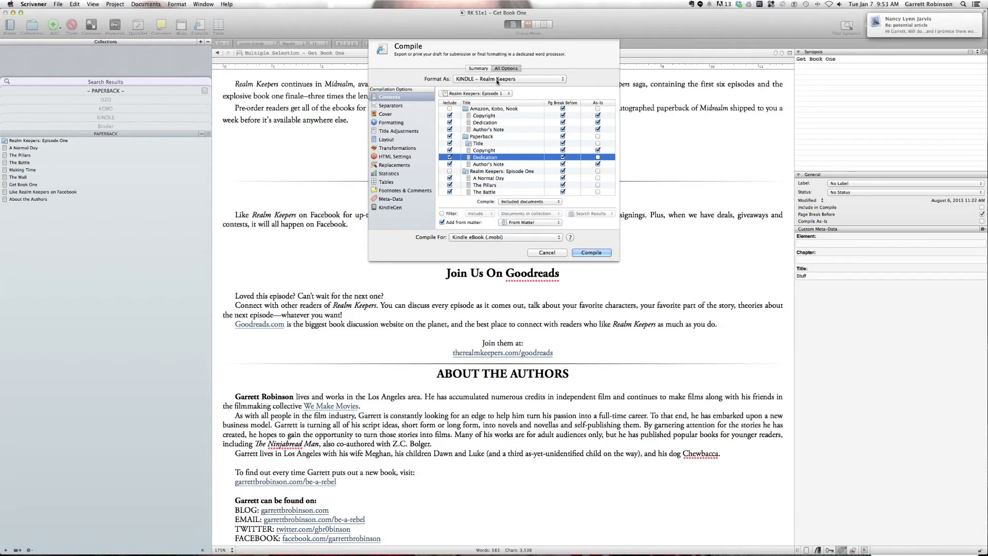
Filter the compile to include only documents in the KINDLE collection
click(451, 215)
click(480, 214)
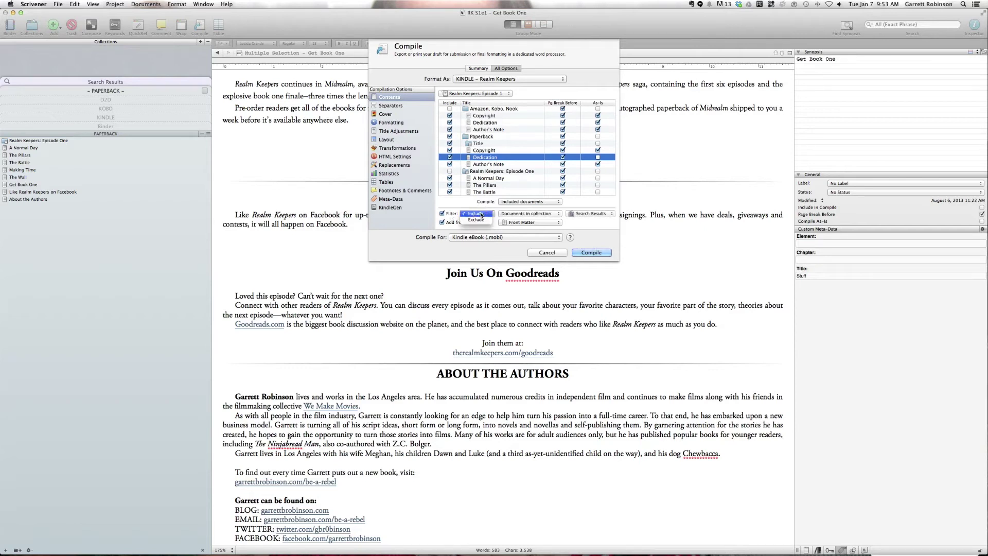
click(480, 214)
click(516, 214)
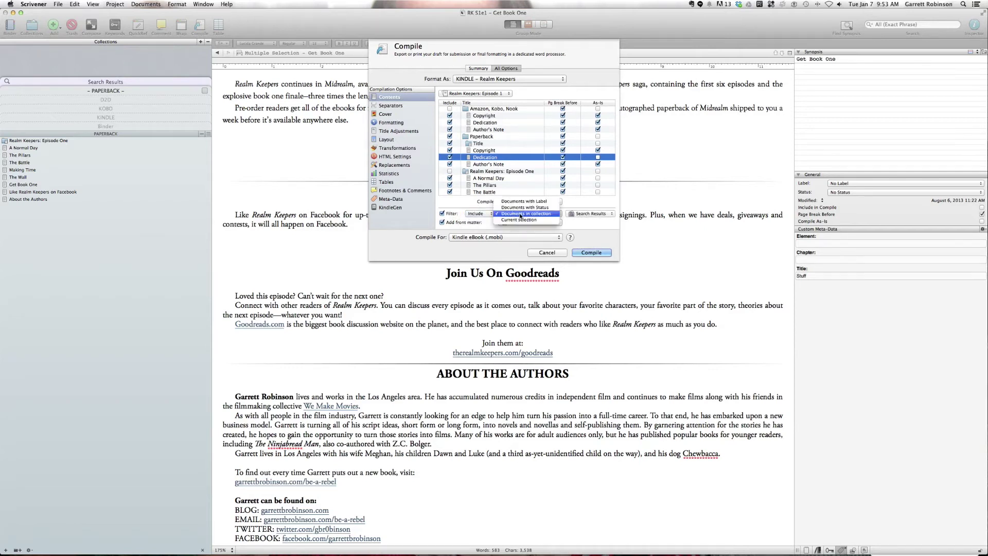
click(520, 214)
click(591, 214)
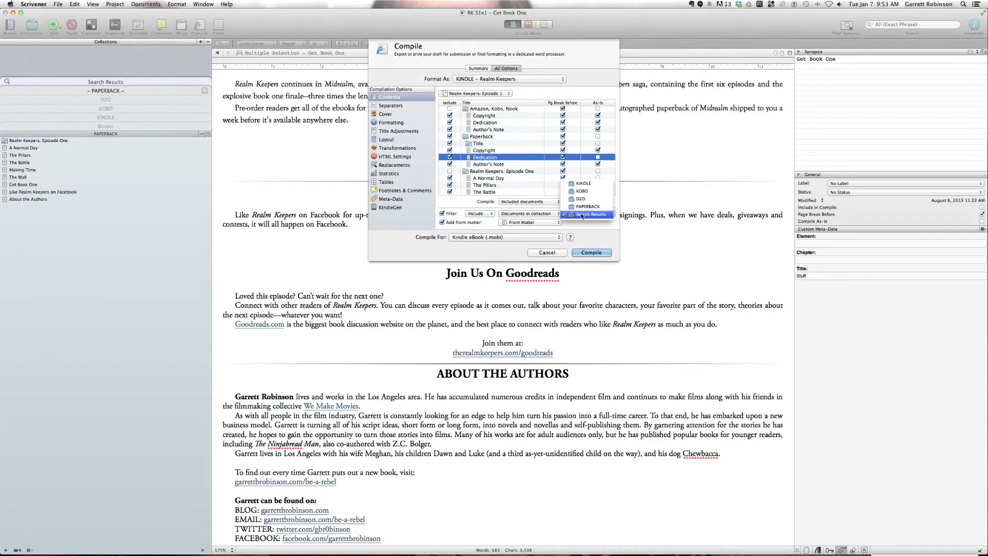
click(587, 187)
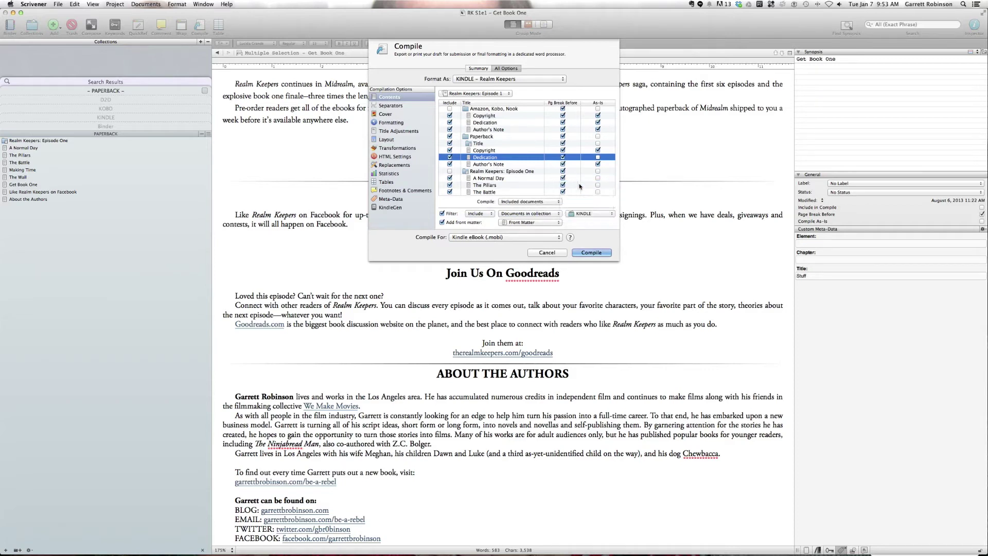
Add the Amazon, Kobo, Nook folder as front matter
click(456, 222)
click(456, 223)
click(553, 223)
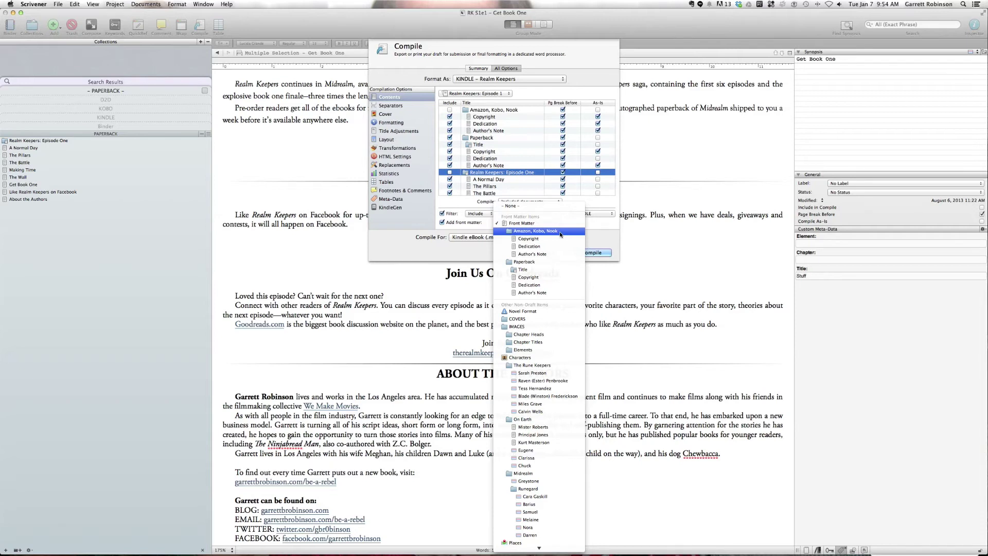
click(560, 235)
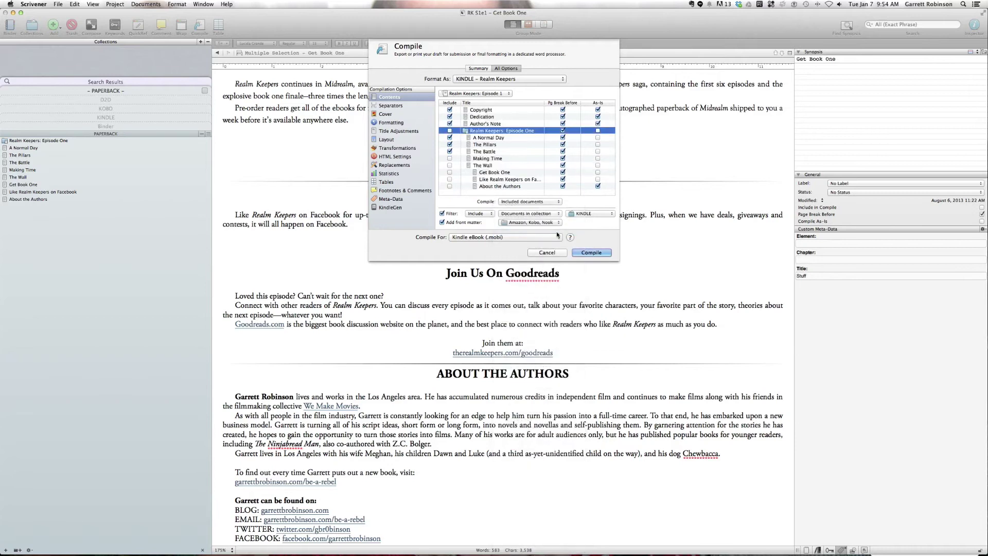
Include Making Time through About the Authors in compile and start the Kindle compile
click(489, 111)
shift+click(487, 123)
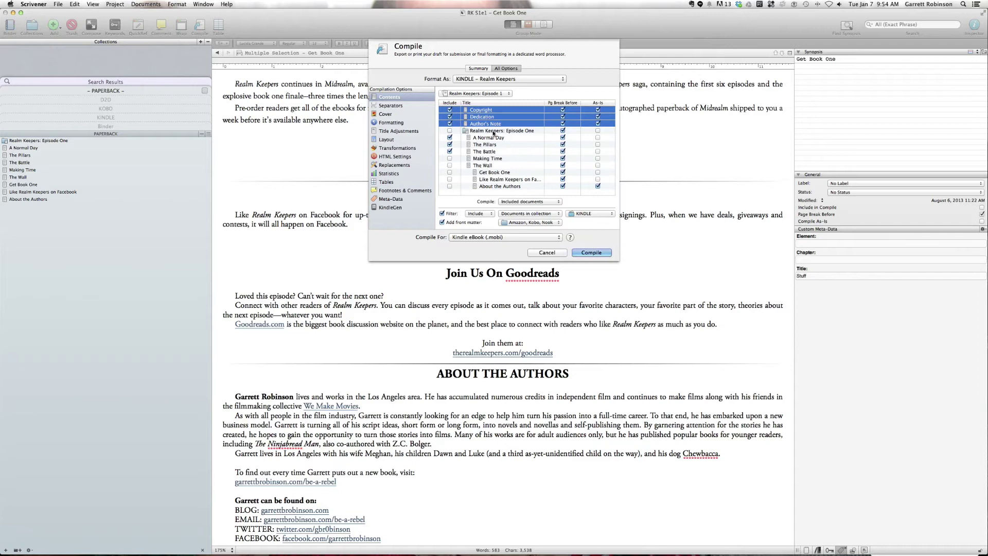
click(450, 131)
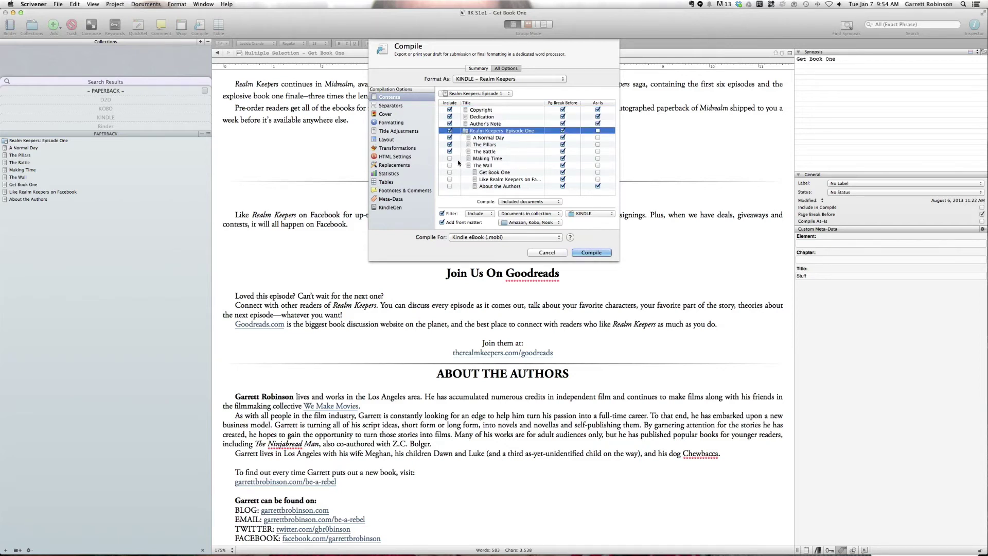
click(499, 174)
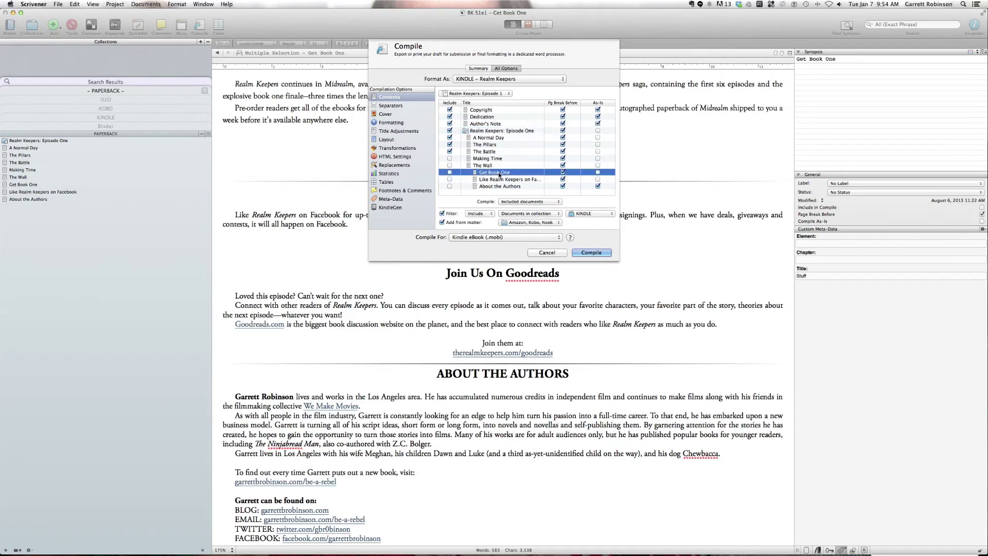
click(451, 166)
alt+click(450, 165)
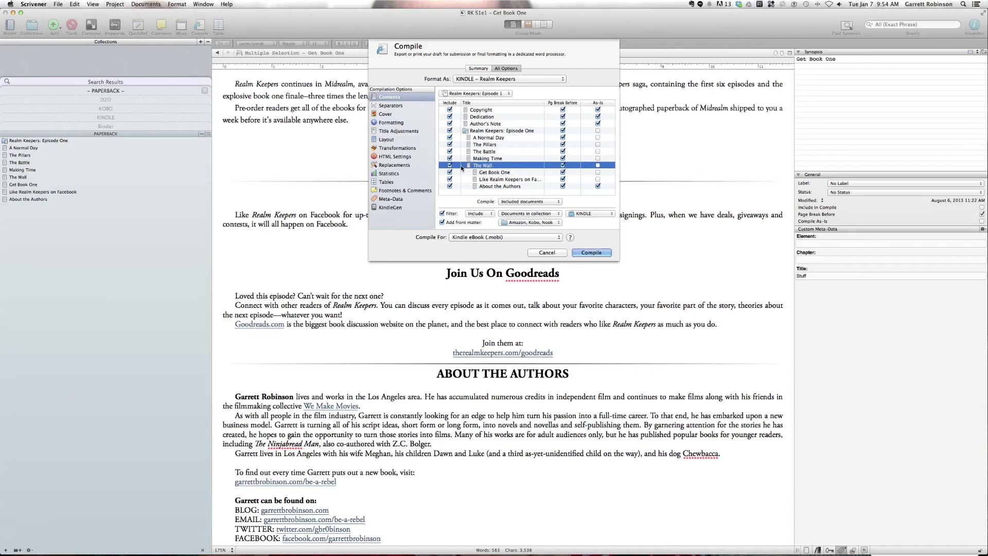
click(584, 253)
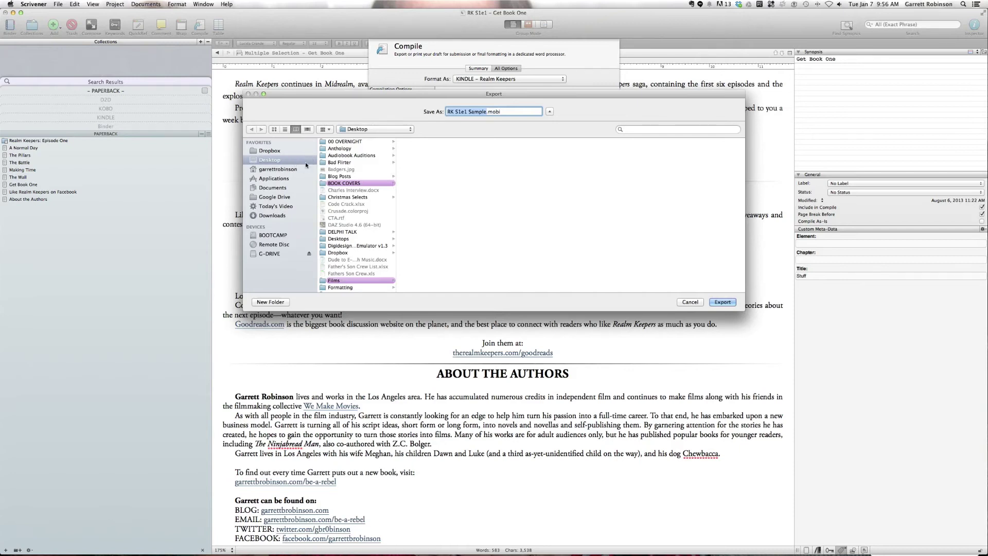
Create a new 'Collections Tutorial' folder and choose it as the export location
key(super+shift+n)
text(Tutorial)
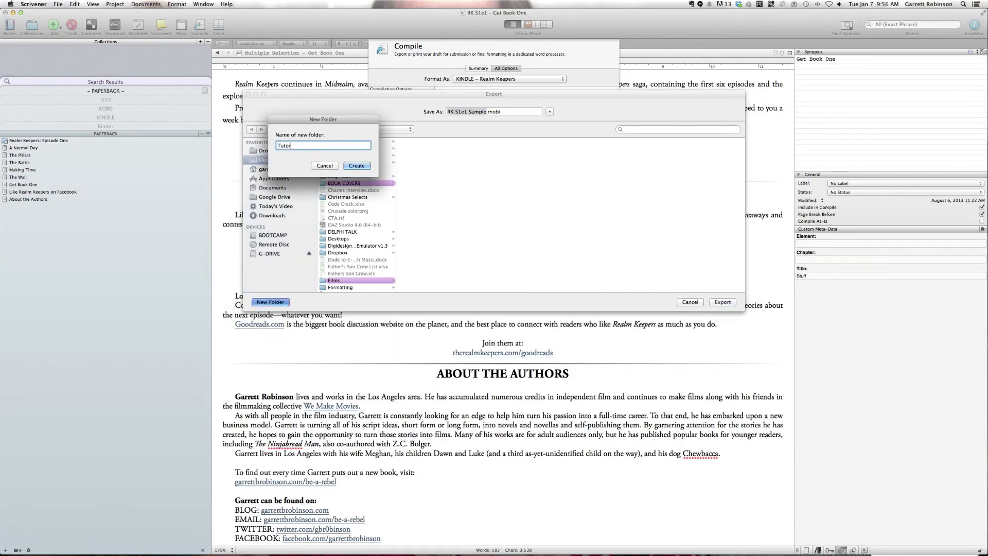
key(BackSpace)
key(BackSpace)
key(BackSpace)
key(BackSpace)
key(BackSpace)
key(BackSpace)
key(BackSpace)
text(Collections Tutorial)
key(Return)
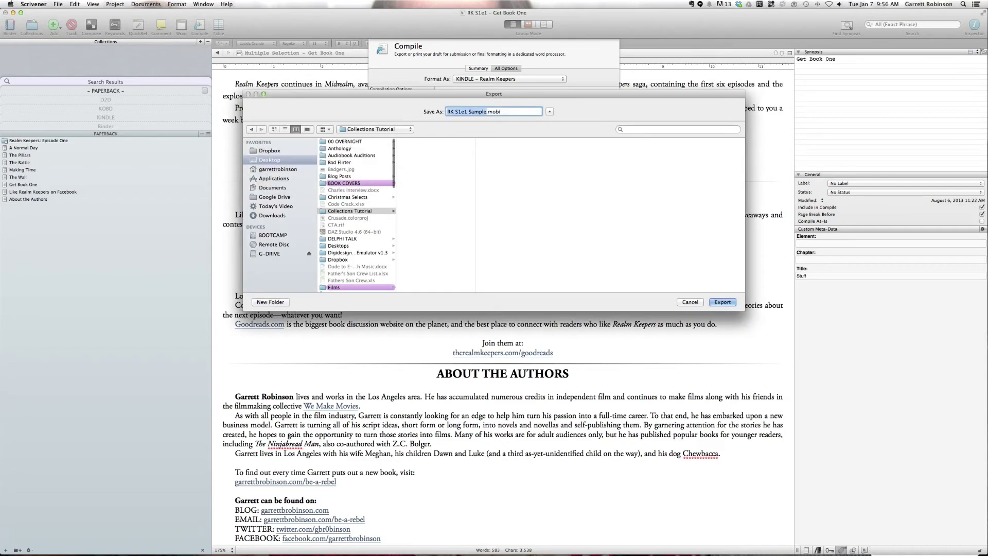
click(462, 203)
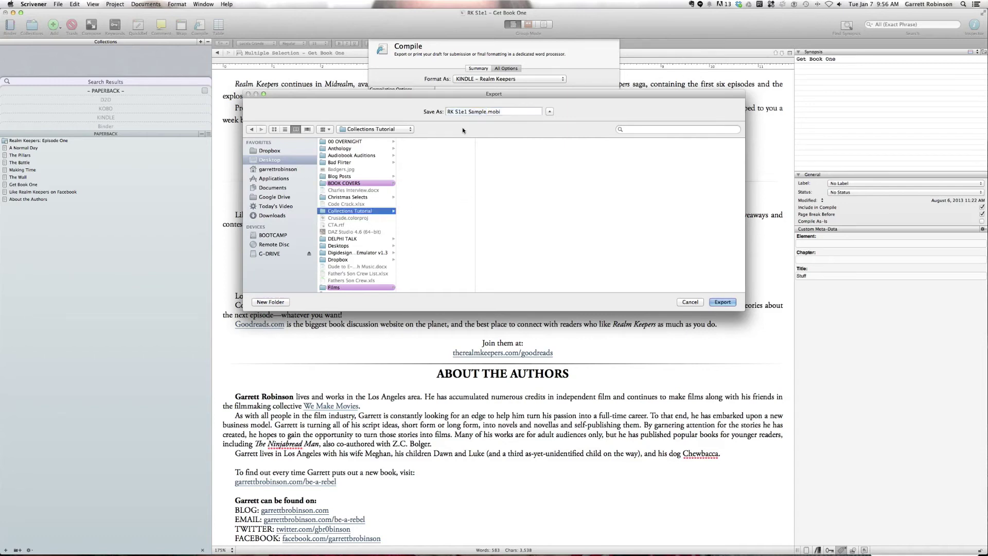
Drop ' Sample' from the file name and export the Kindle ebook as RK S1e1.mobi
drag(467, 111, 488, 111)
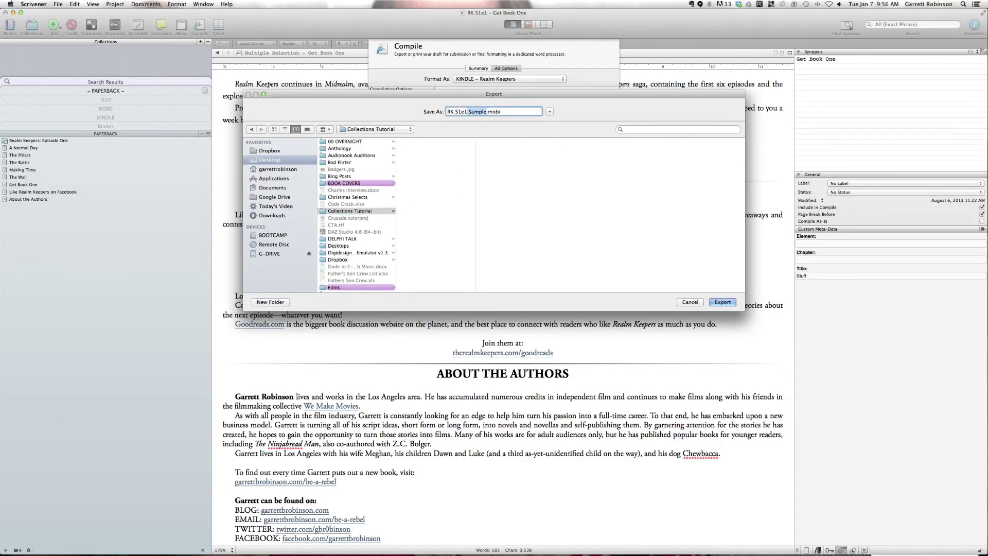
key(BackSpace)
click(722, 302)
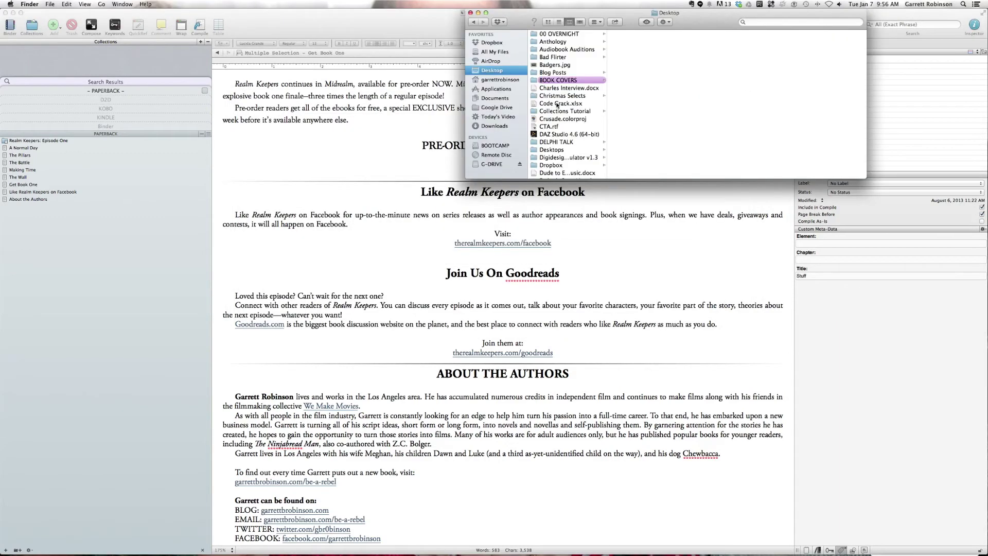
Open RK S1e1.mobi in Kindle, jump to Get Book One and follow its Amazon link
click(561, 111)
click(615, 35)
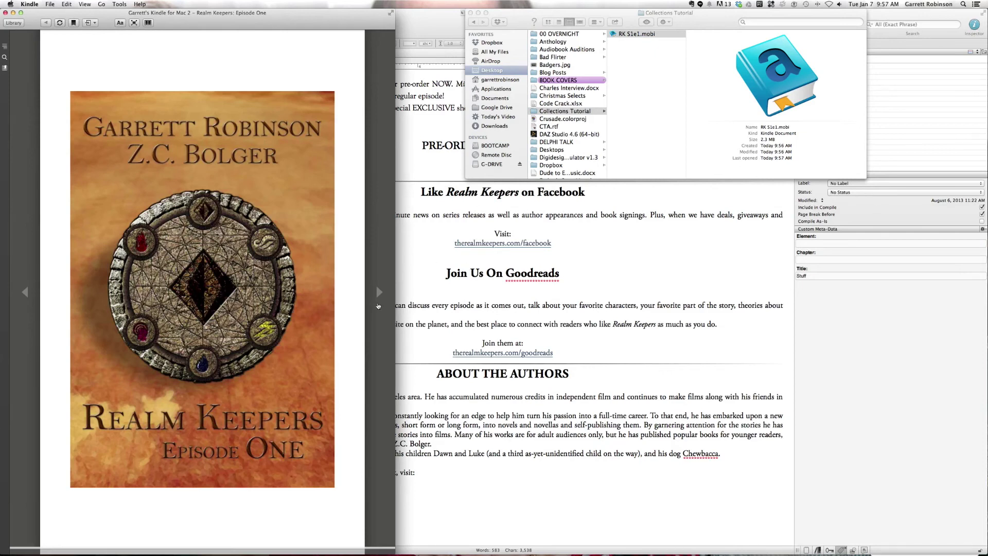
click(379, 294)
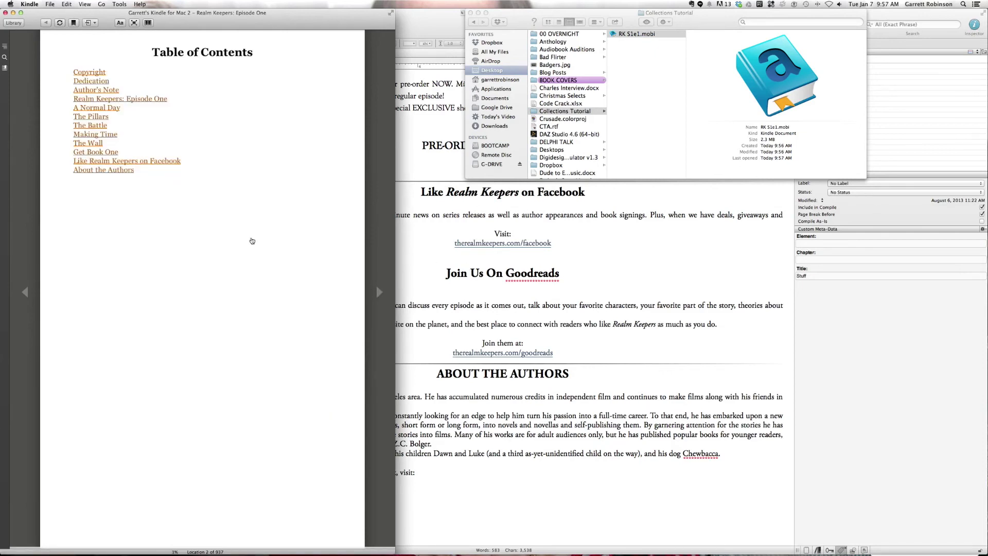
click(97, 153)
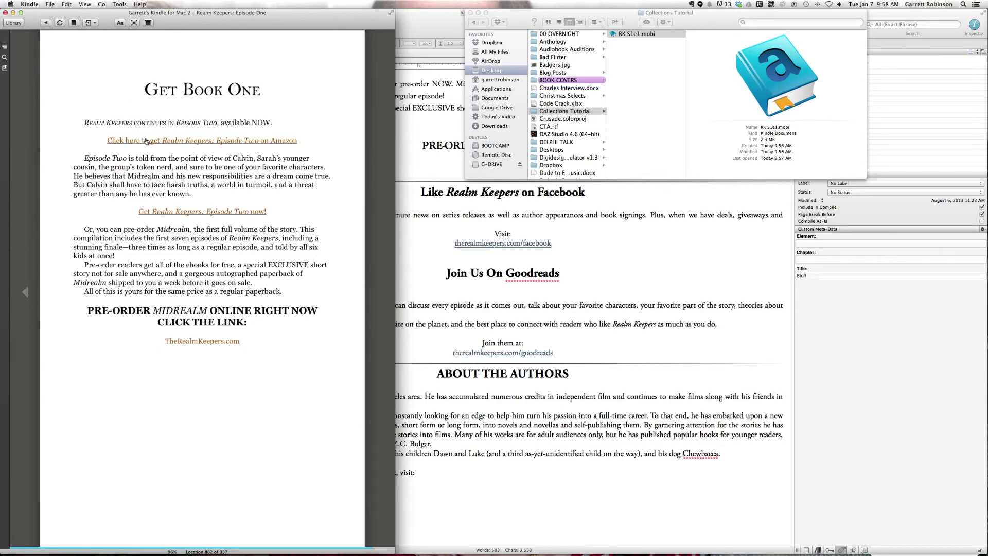
click(169, 141)
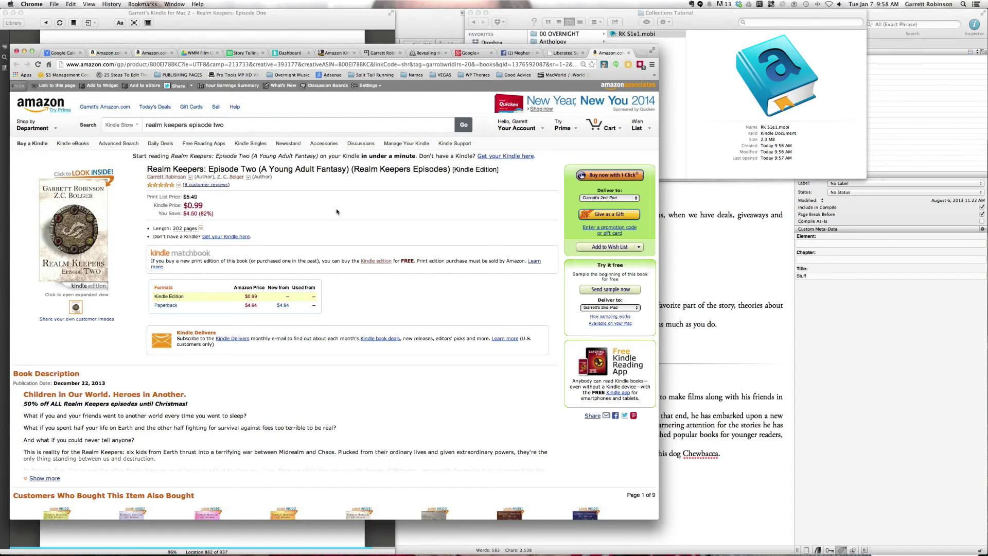
Hide Chrome and bring the Scrivener manuscript back to the front
key(super+h)
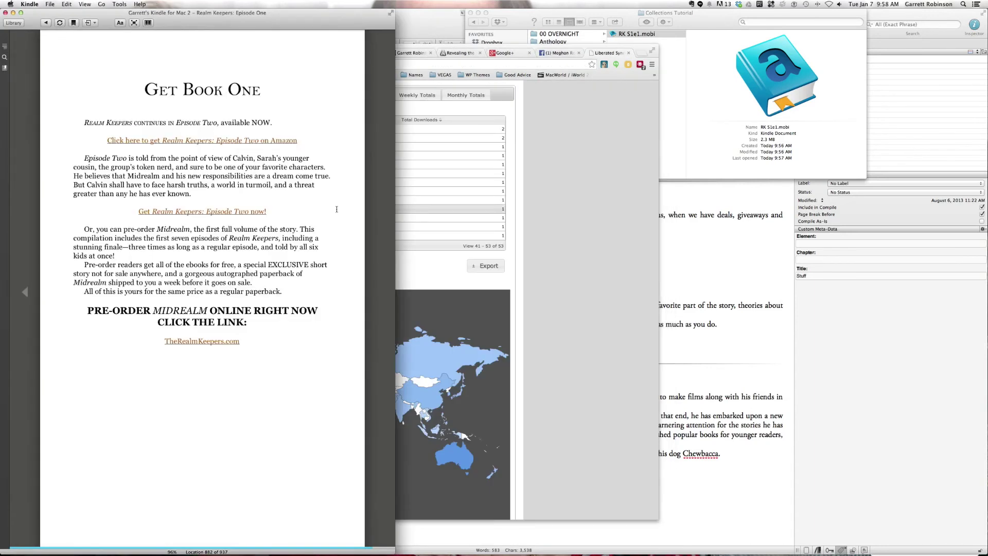
key(super+Tab)
key(super+Tab)
key(super+Tab)
Set the compile to filter the KOBO collection with ePub eBook output
key(super+alt+e)
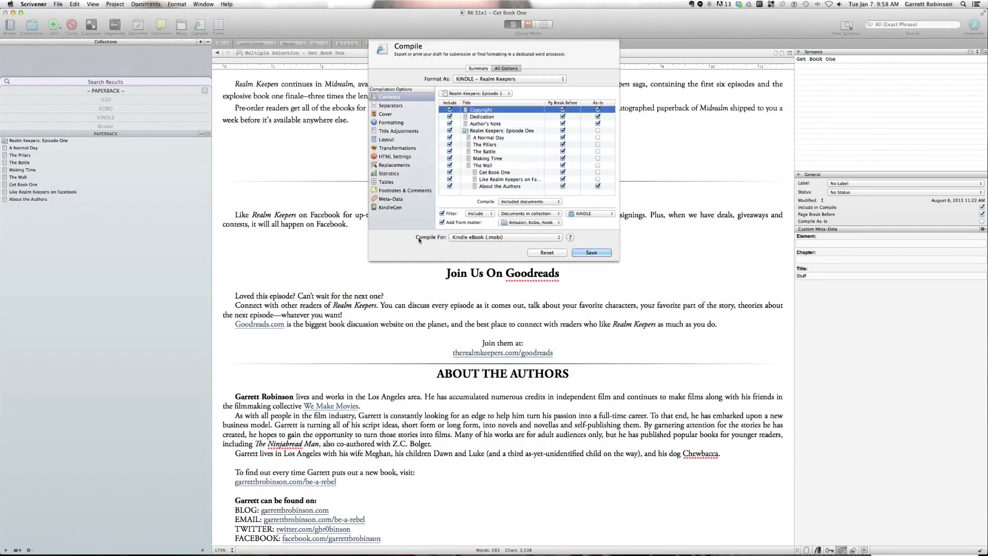
click(588, 214)
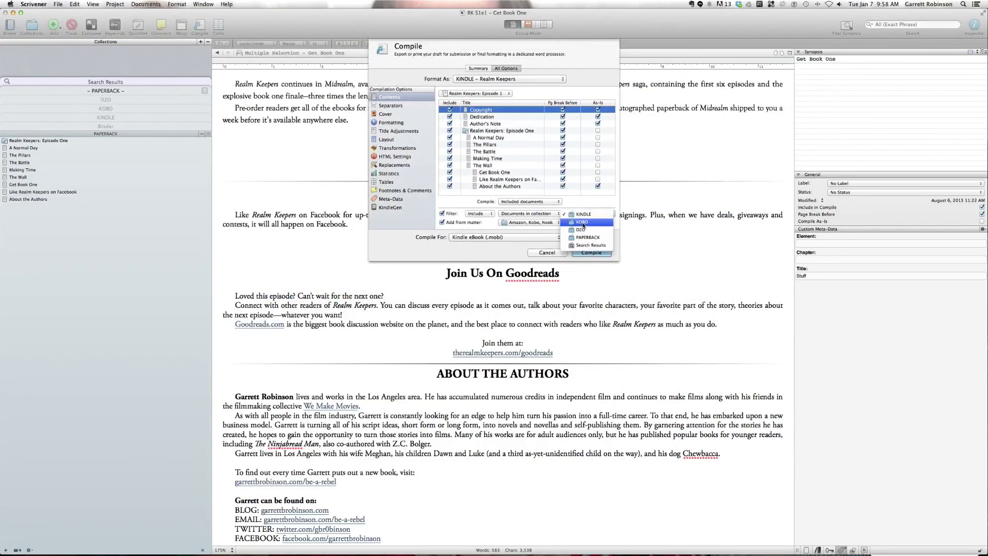
click(583, 225)
click(497, 237)
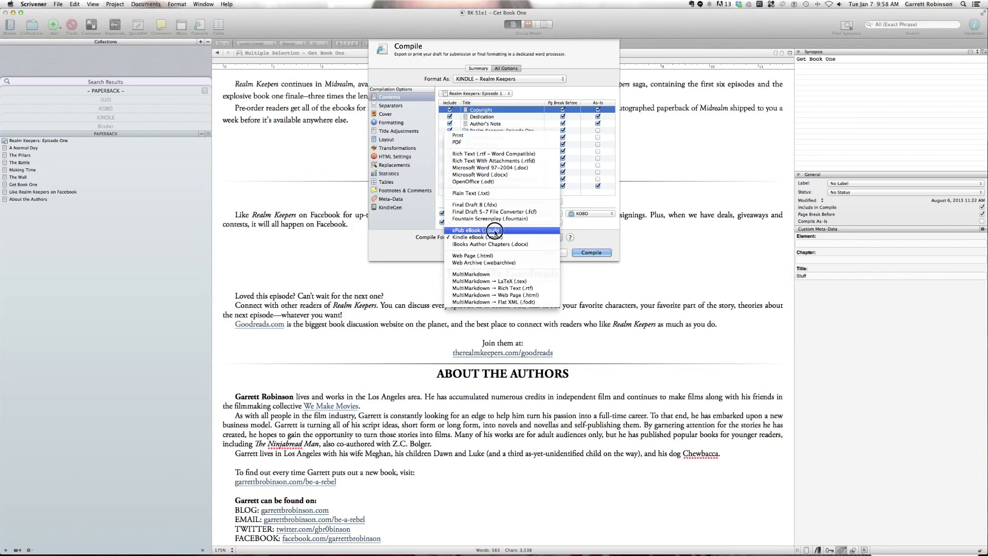
click(495, 231)
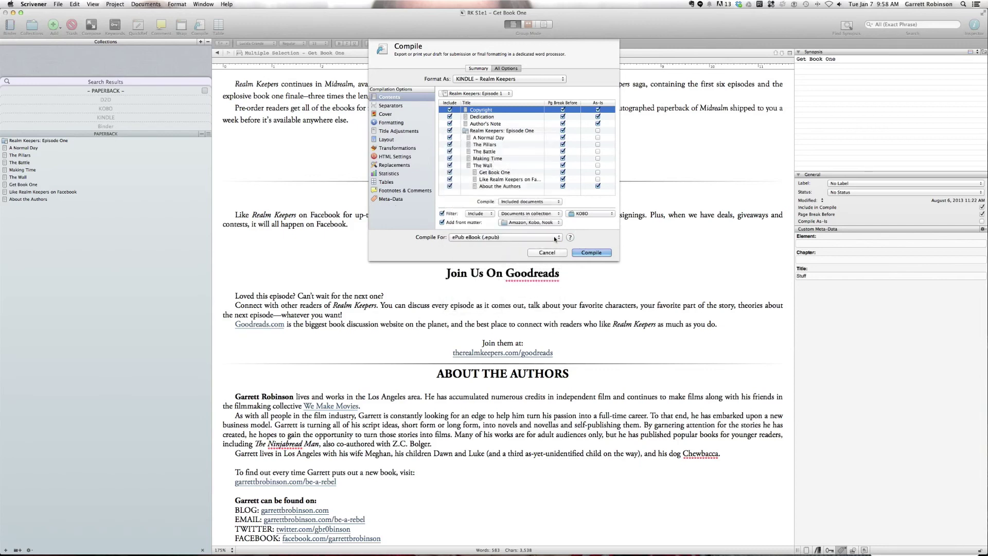
Compile and export the ePub as RK S1e1 KOBO.epub, then switch to Finder
click(590, 253)
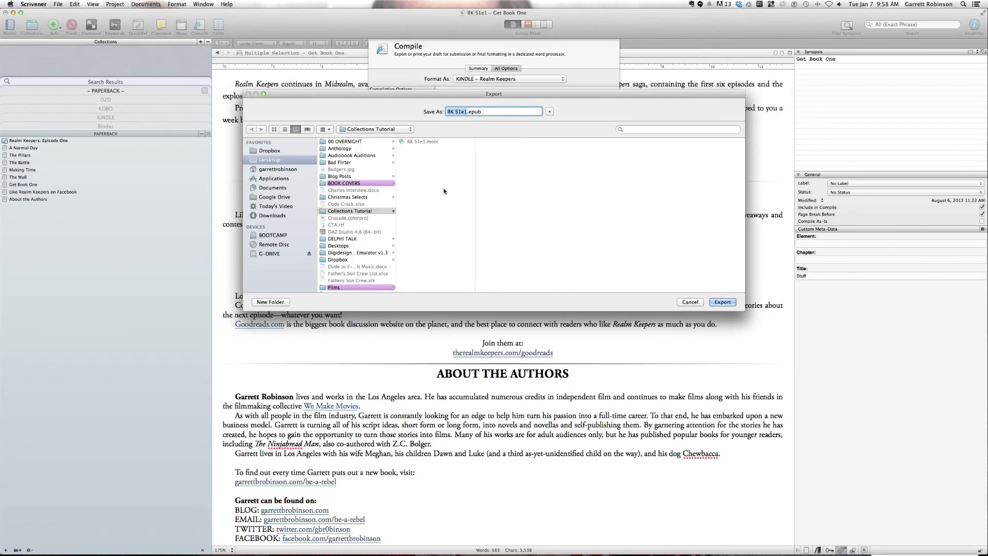
key(Right)
text(KOBO)
key(Return)
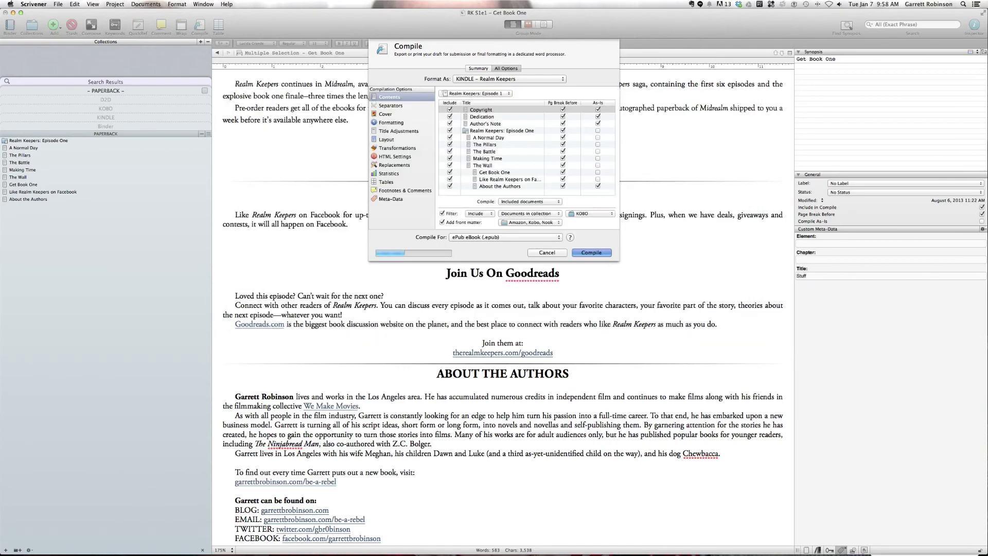
key(super+Tab)
key(super+Tab)
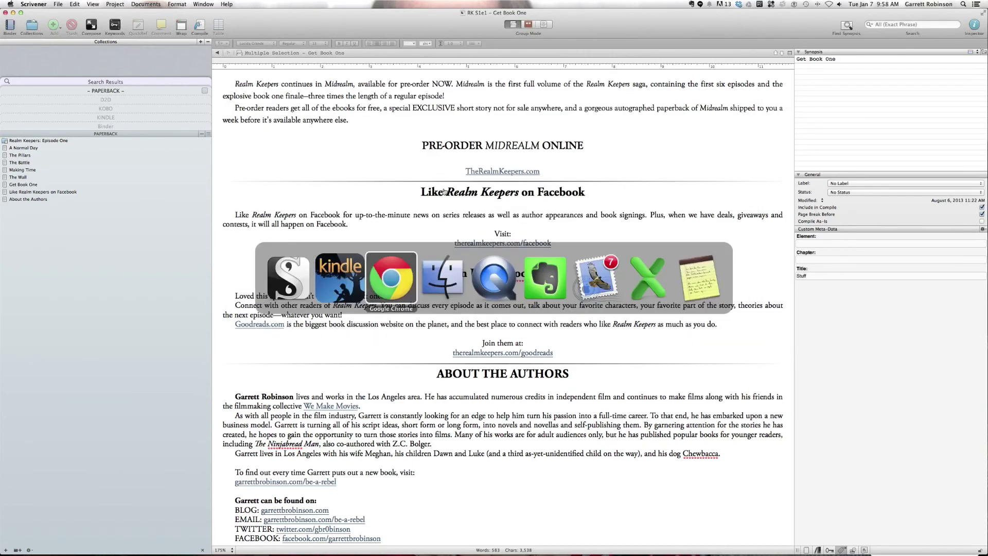
key(super+Tab)
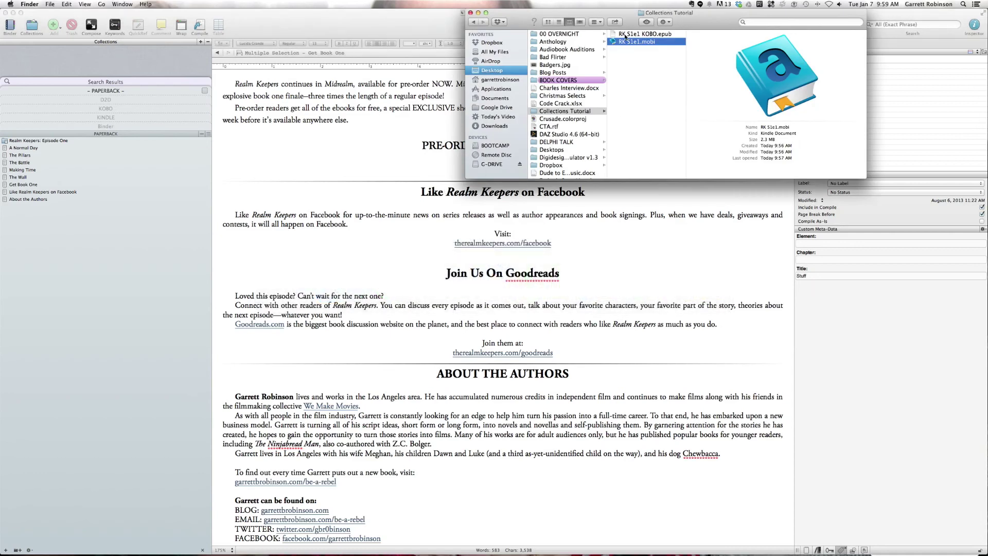
Open RK S1e1 KOBO.epub with calibre from Finder
click(625, 36)
right_click(617, 35)
mouse_move(636, 46)
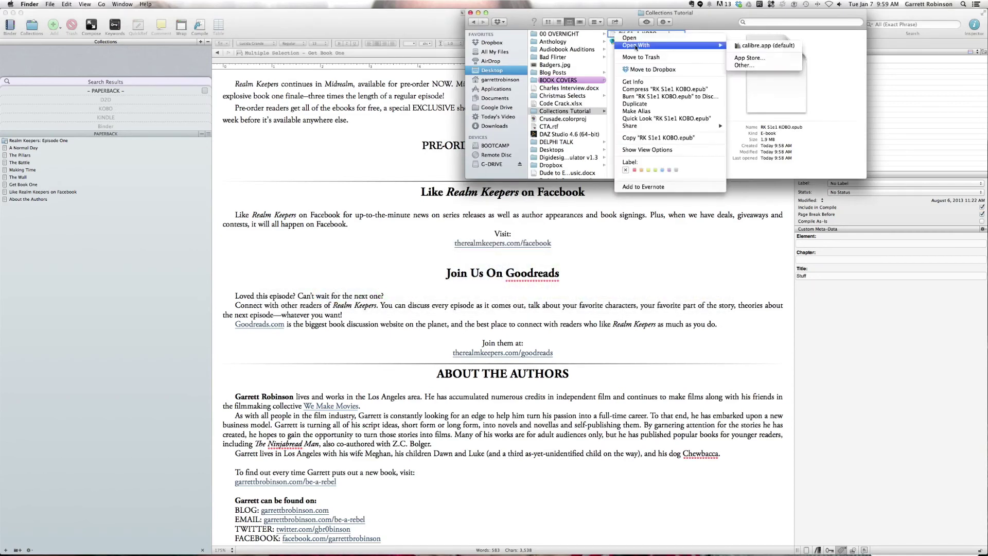
click(750, 46)
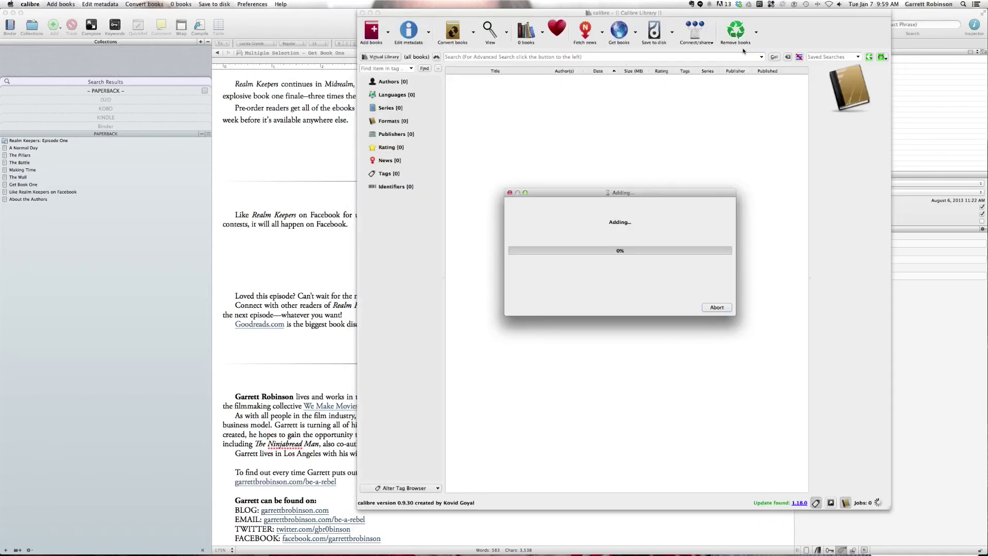
View the book, go to Get Book One, and follow its Kobo link for Episode Two
click(475, 79)
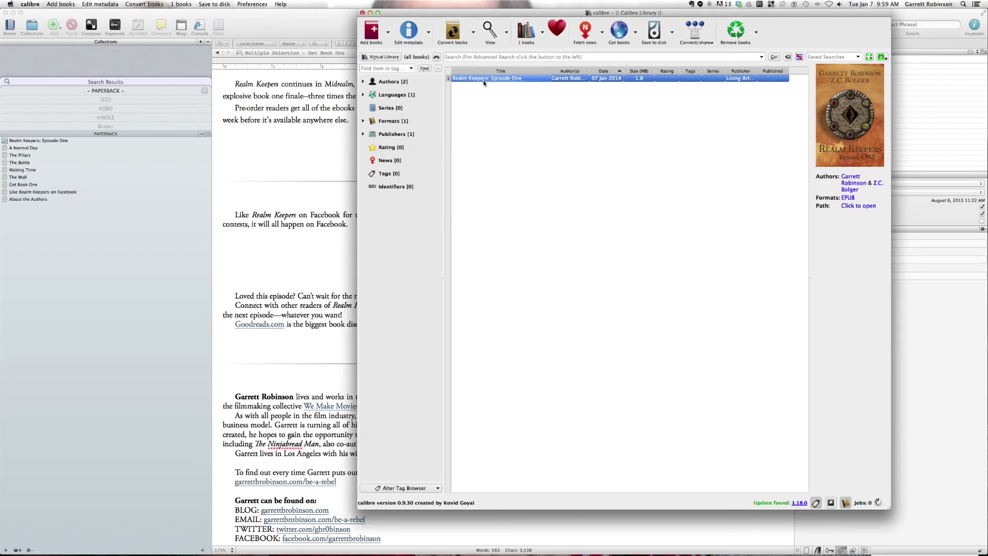
double_click(484, 83)
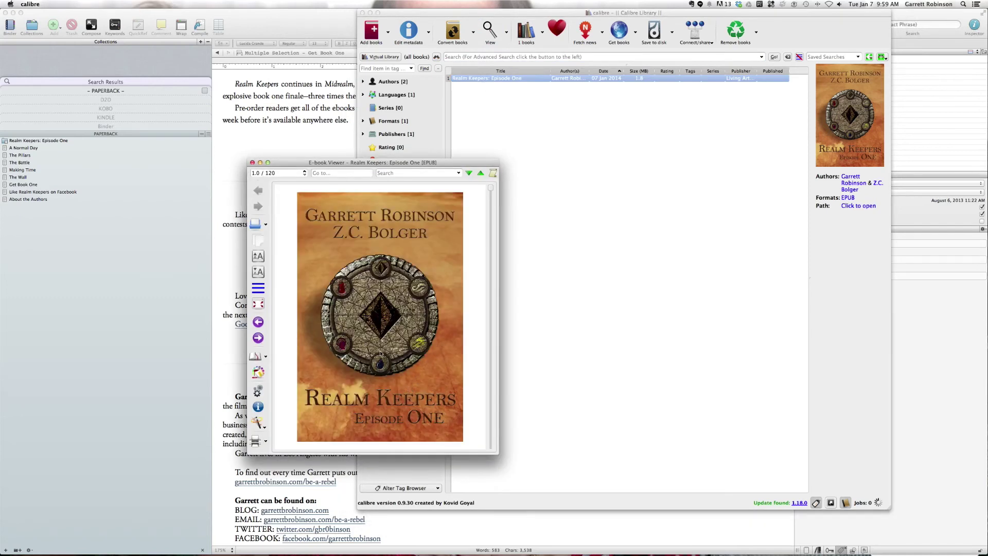
scroll(380, 353, down, 1)
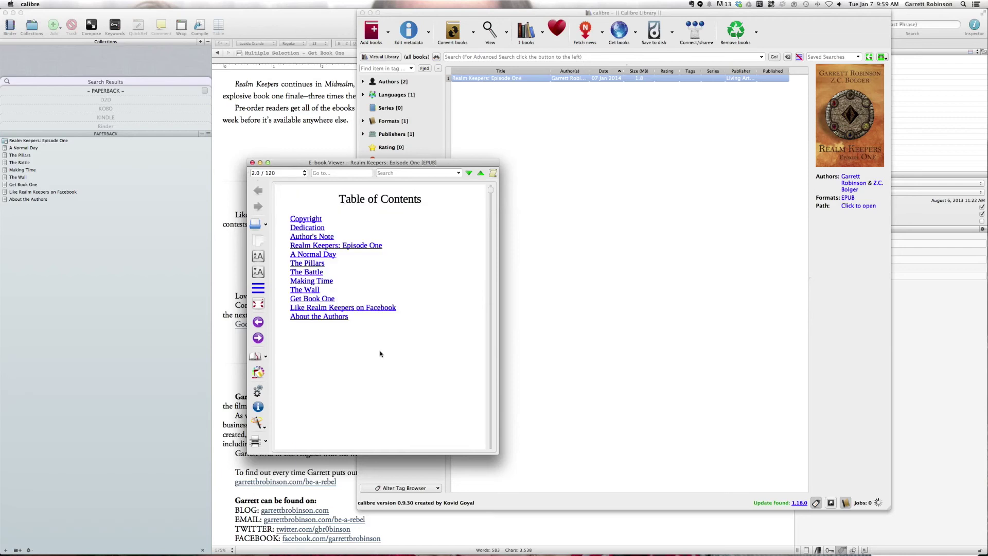
click(311, 300)
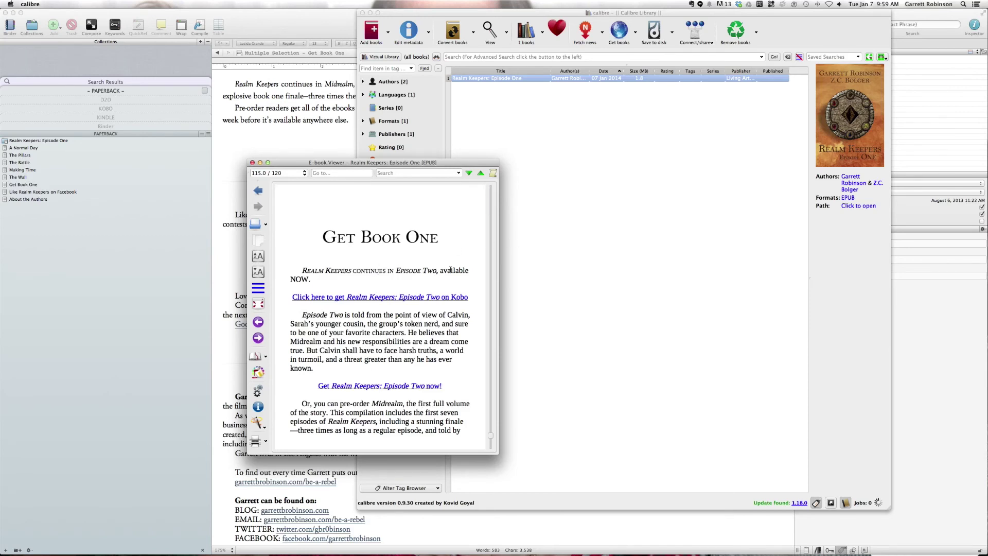
click(408, 302)
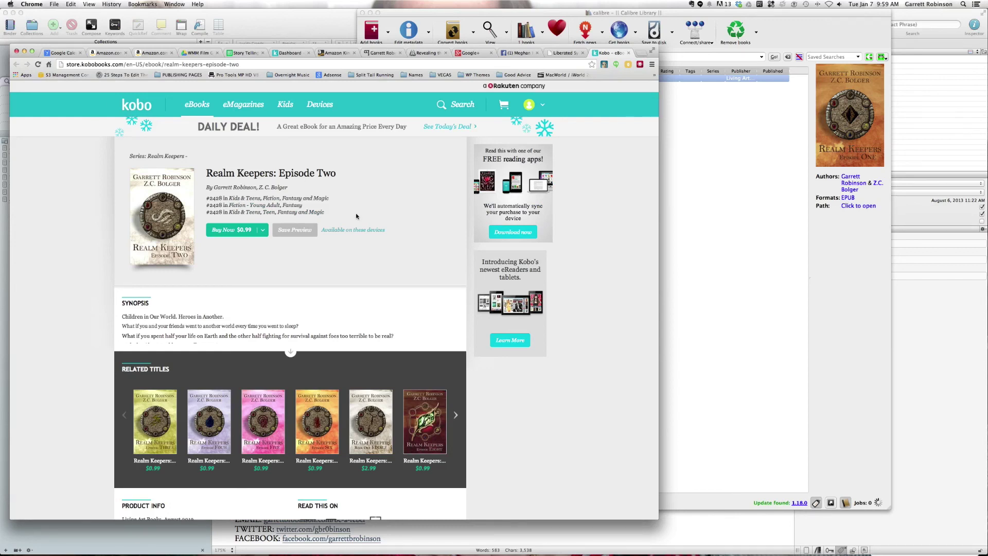
Leave the Kobo store page in Chrome and switch to calibre
key(super+Tab)
key(super+Tab)
key(super+Tab)
key(super+Tab)
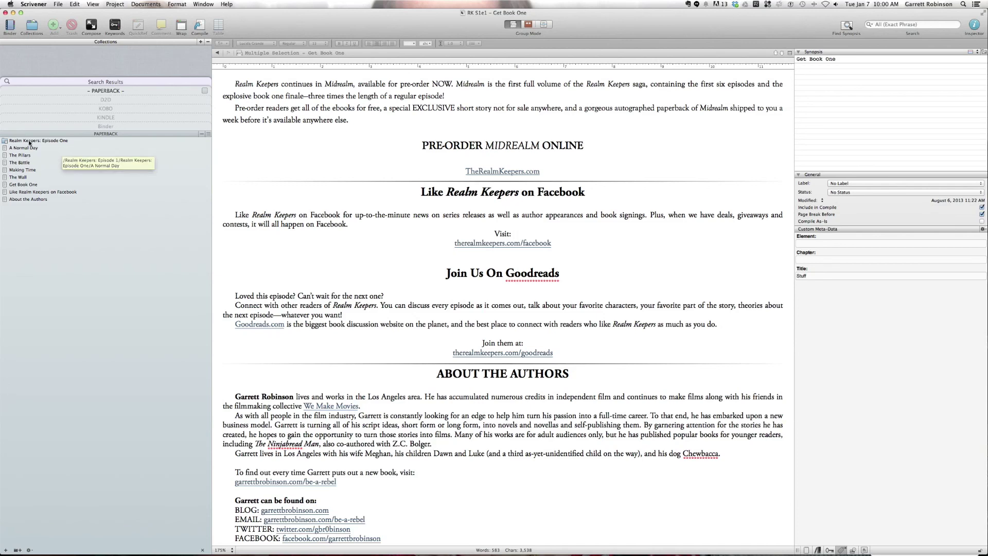
Return to the full binder and open the RK S1e1 cover image under COVERS
click(77, 126)
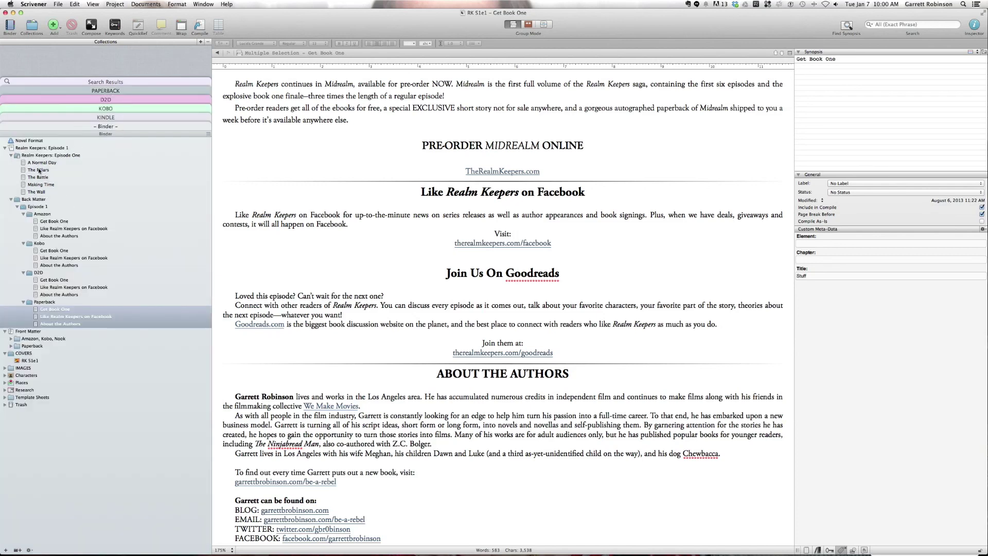
click(30, 361)
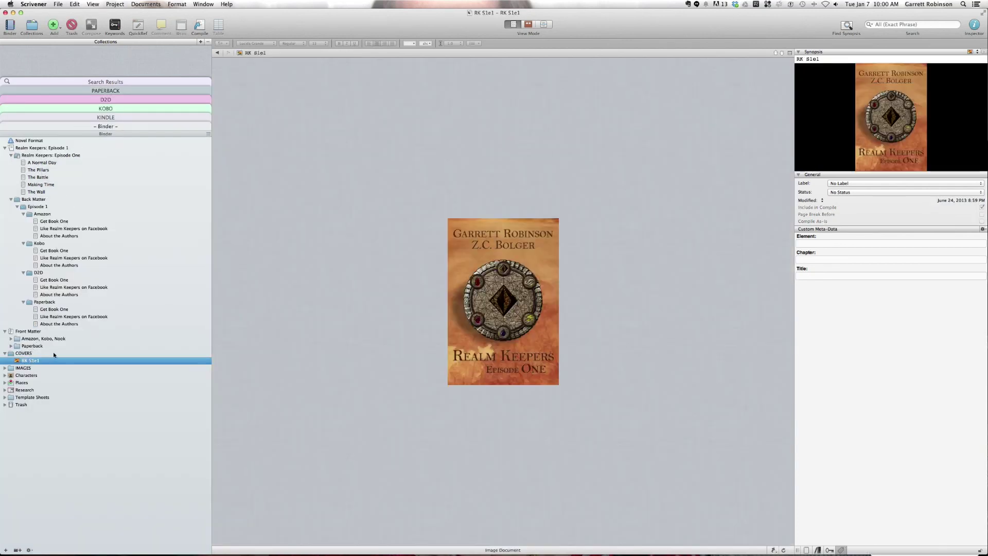